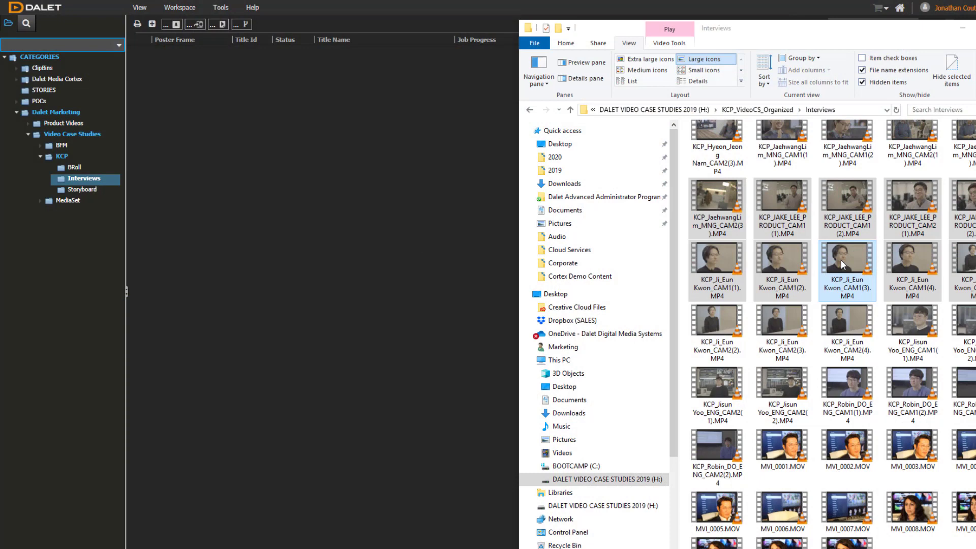
Step: Copy the ten selected KCP interview video files into the Interviews category
left_click_drag(840, 261, 80, 178)
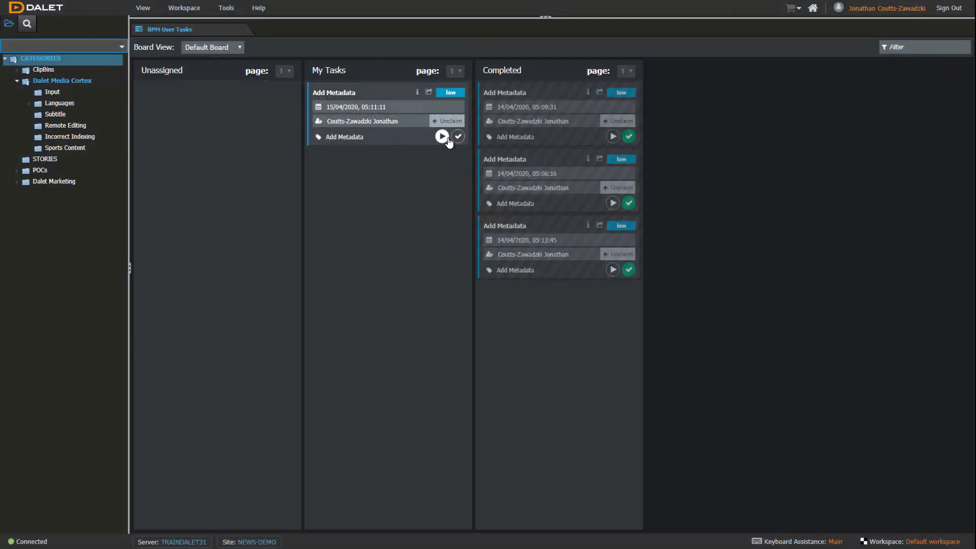
Step: Complete Add Metadata with the interviewee's name, title Product Manager, company KCP, content type Interview
left_click(441, 138)
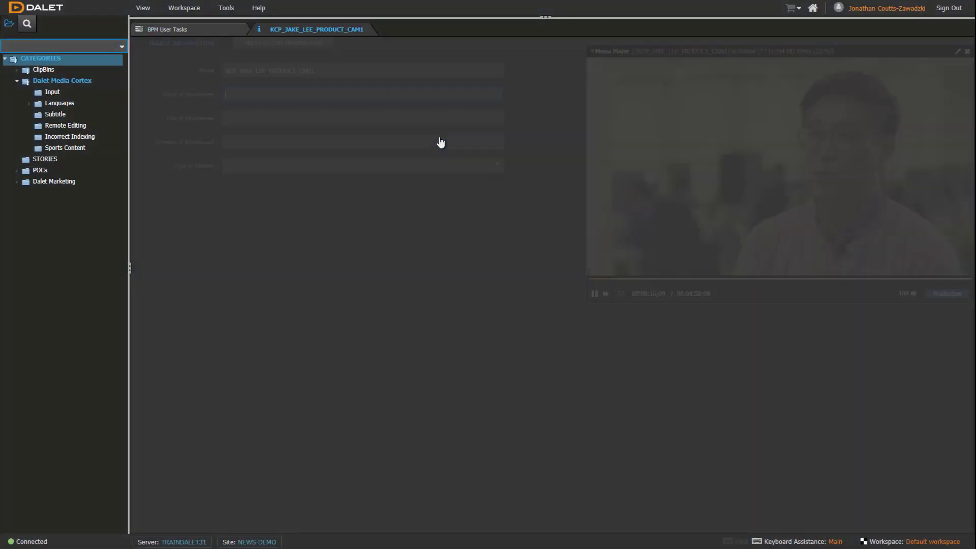
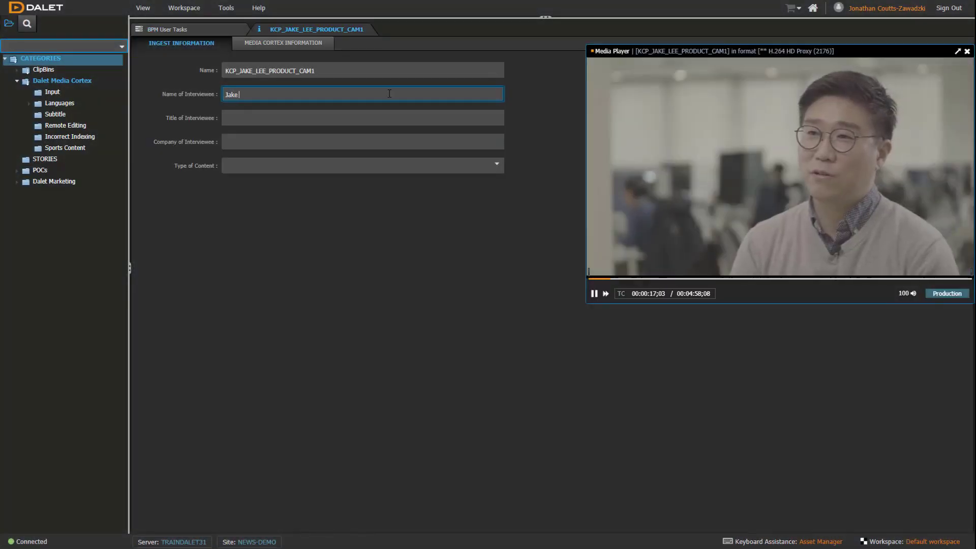
left_click(331, 113)
type("Product Manager")
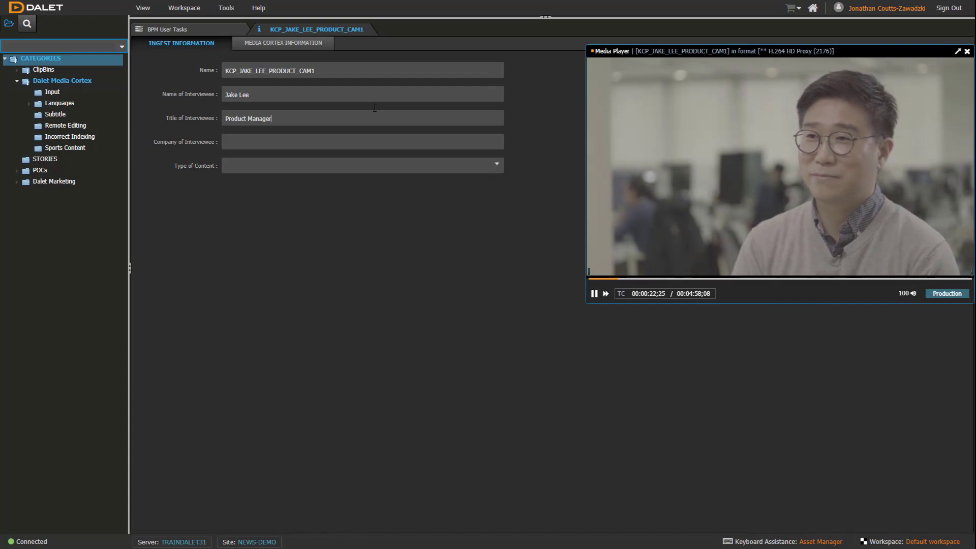
left_click(324, 141)
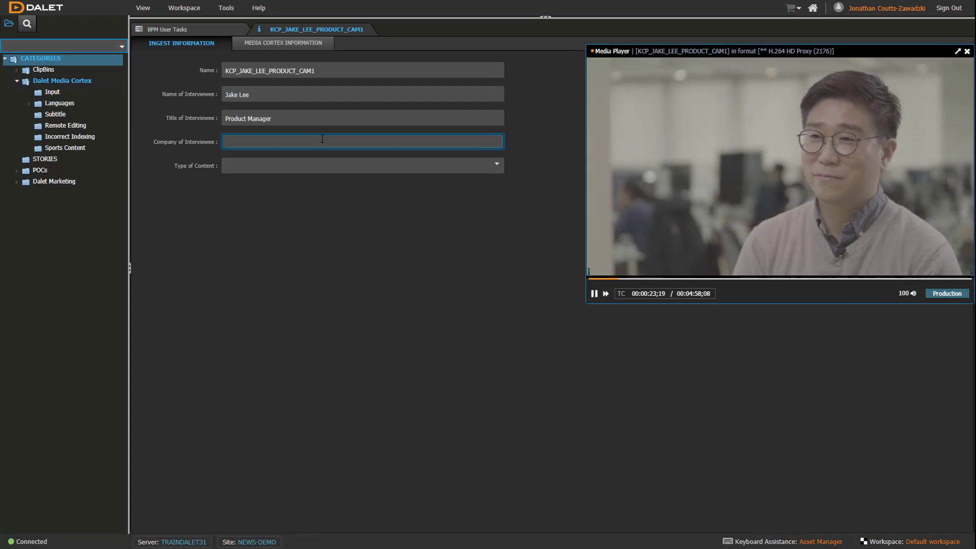
type("KCP")
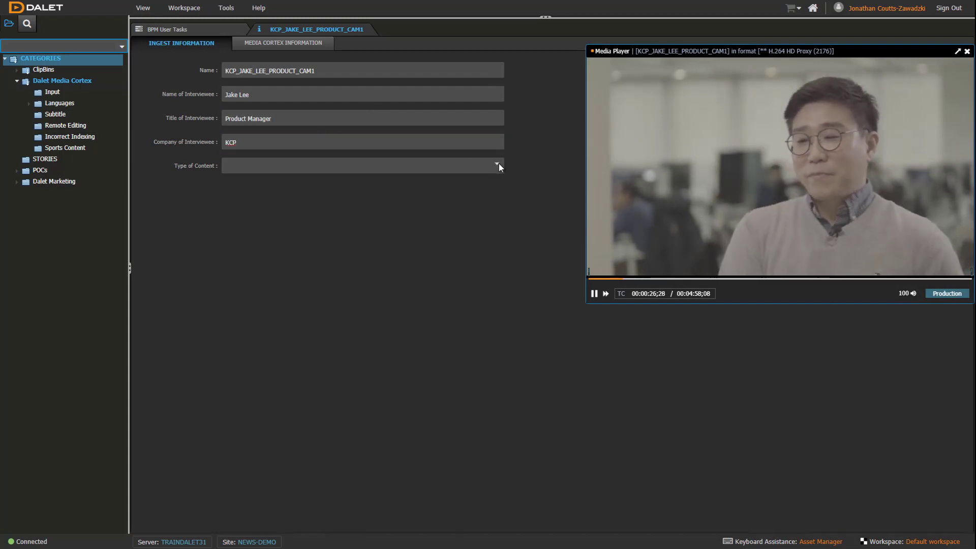
left_click(497, 163)
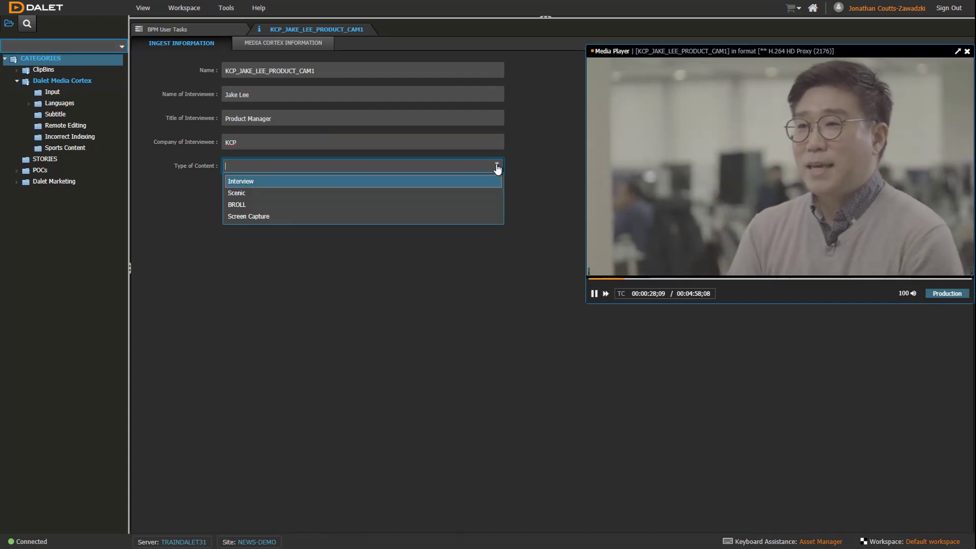
left_click(459, 186)
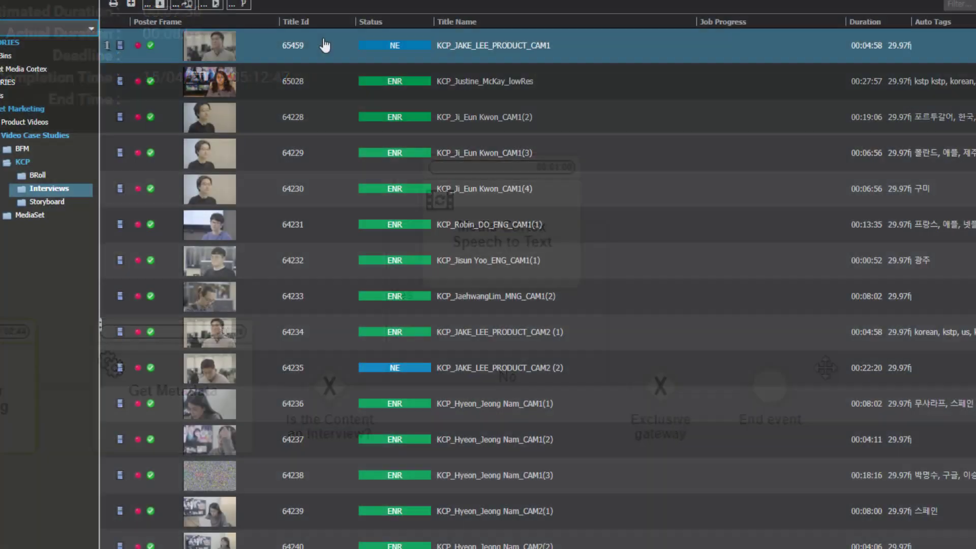
right_click(324, 41)
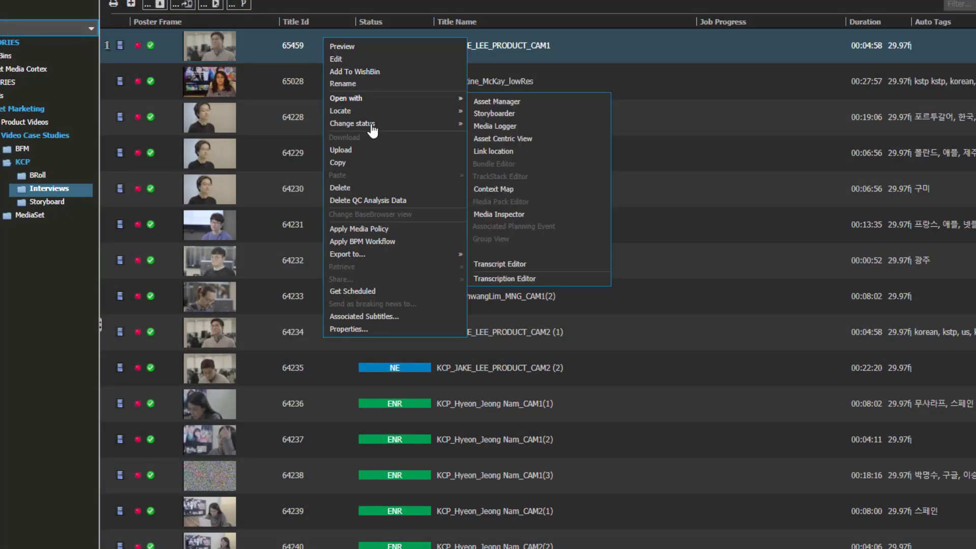
left_click(377, 229)
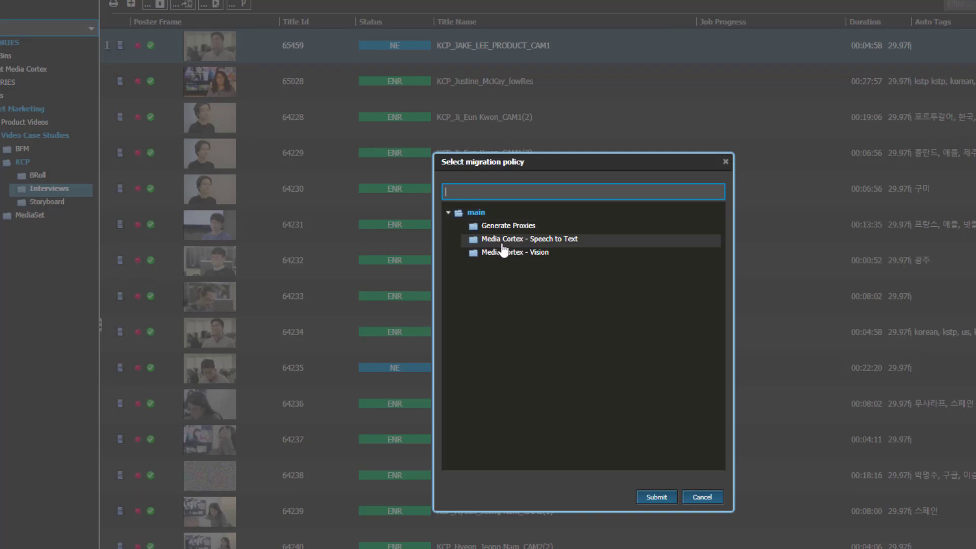
left_click(502, 241)
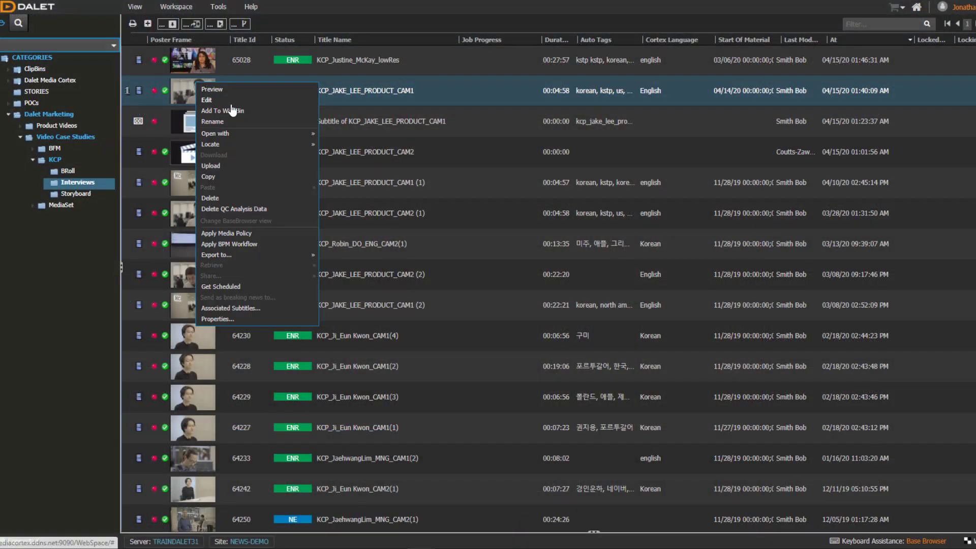
Step: In the Transcription Editor, find 'premium' and create a clip from the 00:01:39 line
mouse_move(239, 135)
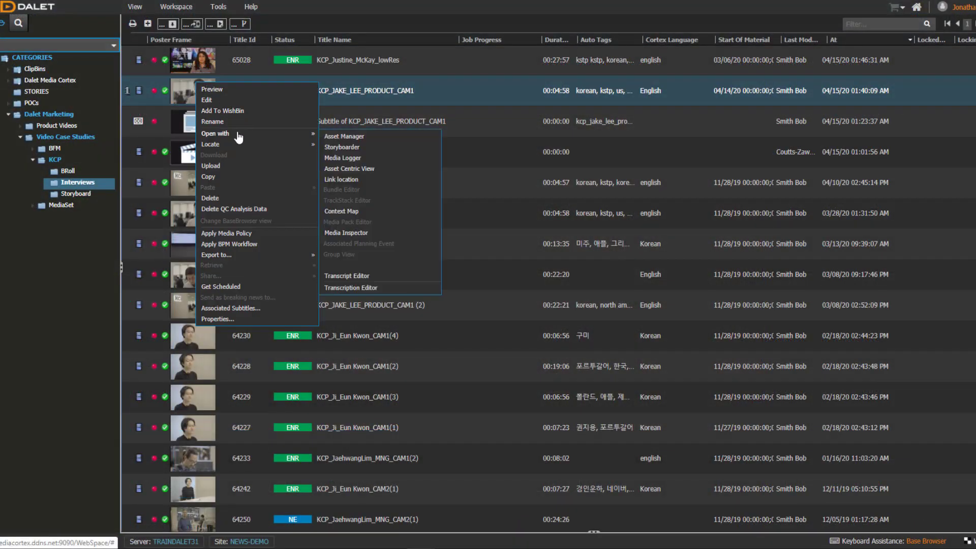
left_click(390, 294)
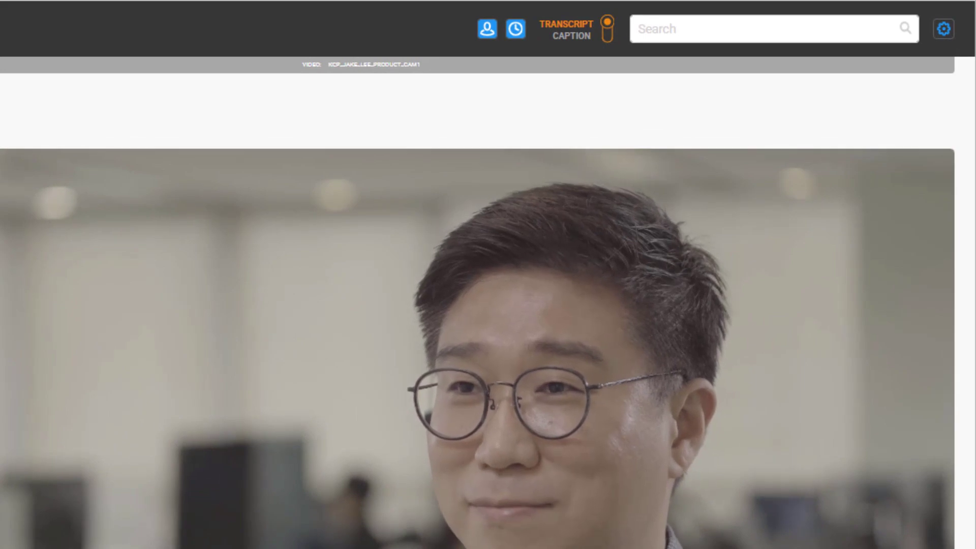
left_click(704, 31)
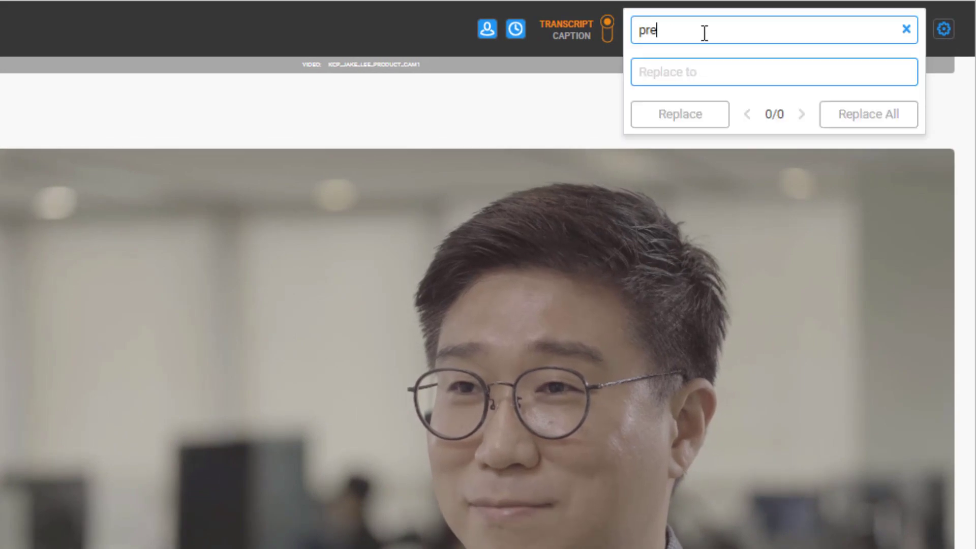
type("premium")
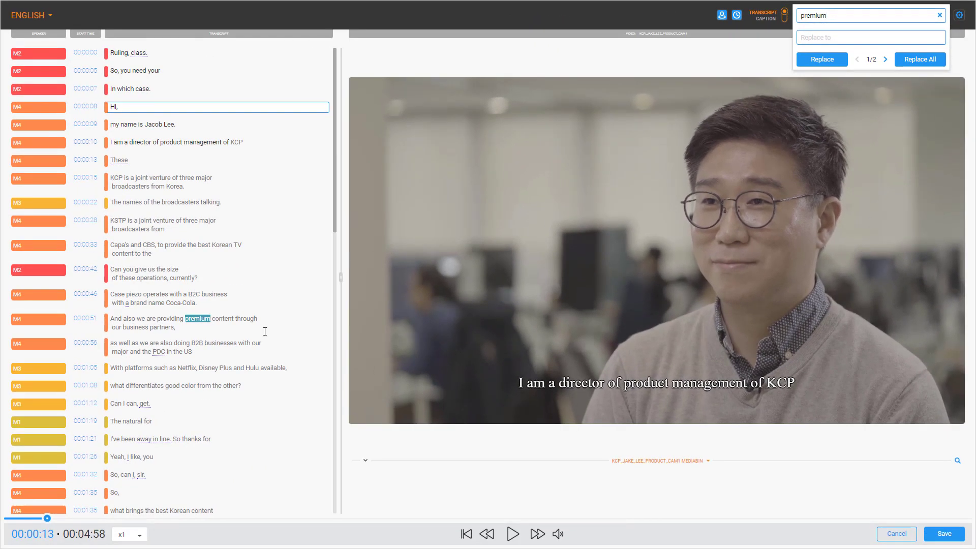
scroll(199, 385, "down", 2)
left_click(111, 446)
left_click(513, 534)
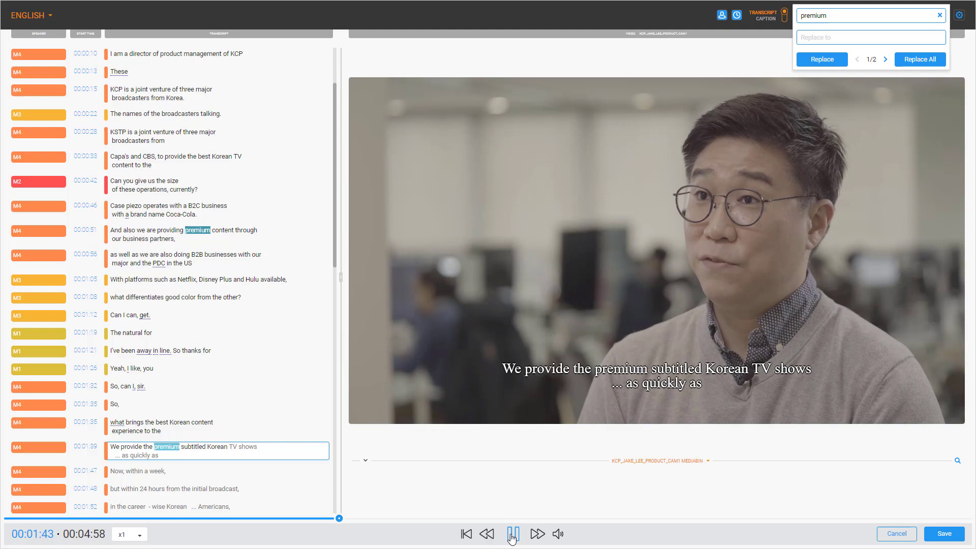
left_click(513, 533)
left_click_drag(264, 446, 111, 446)
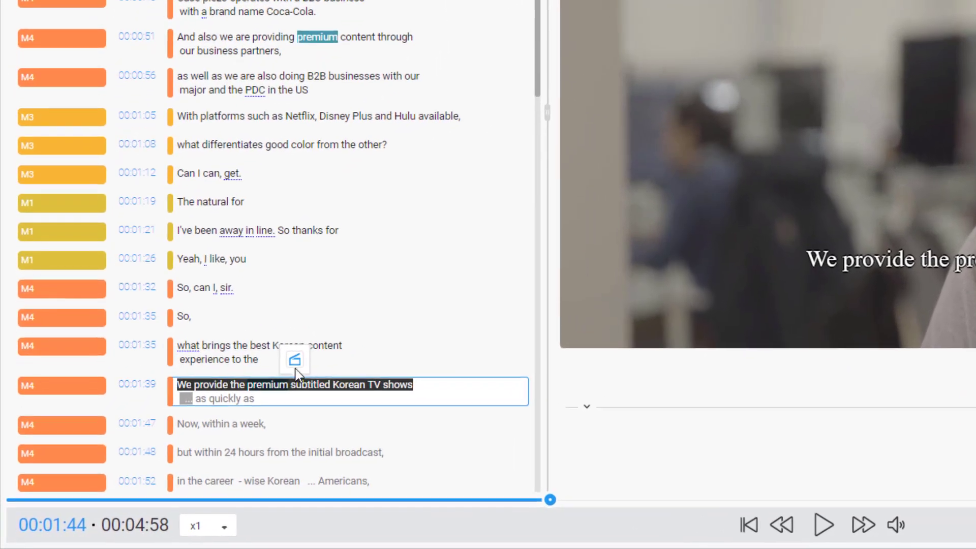
left_click(183, 432)
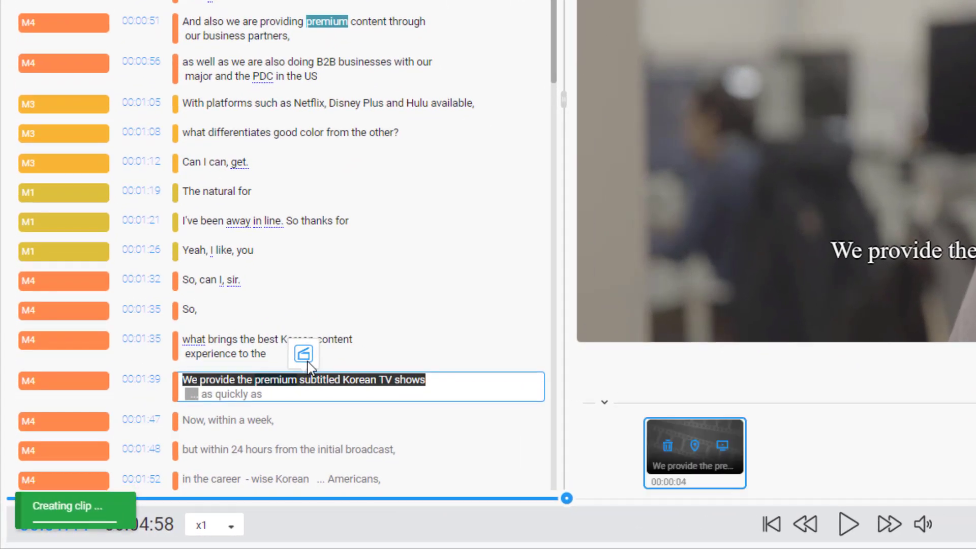
Step: Rename every instance of speaker M4 to the interviewee's name, then play from 00:04:54
key("ctrl+F3")
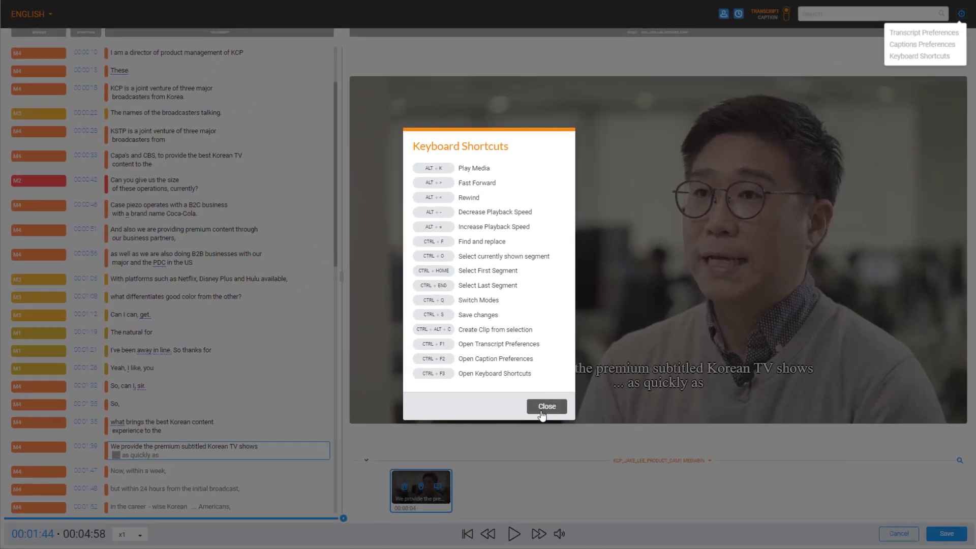
left_click(542, 413)
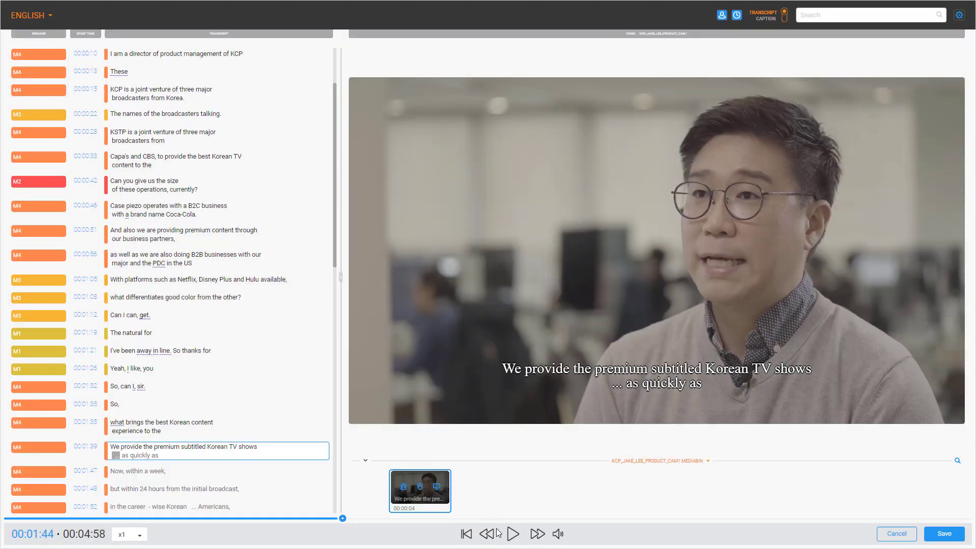
left_click(512, 534)
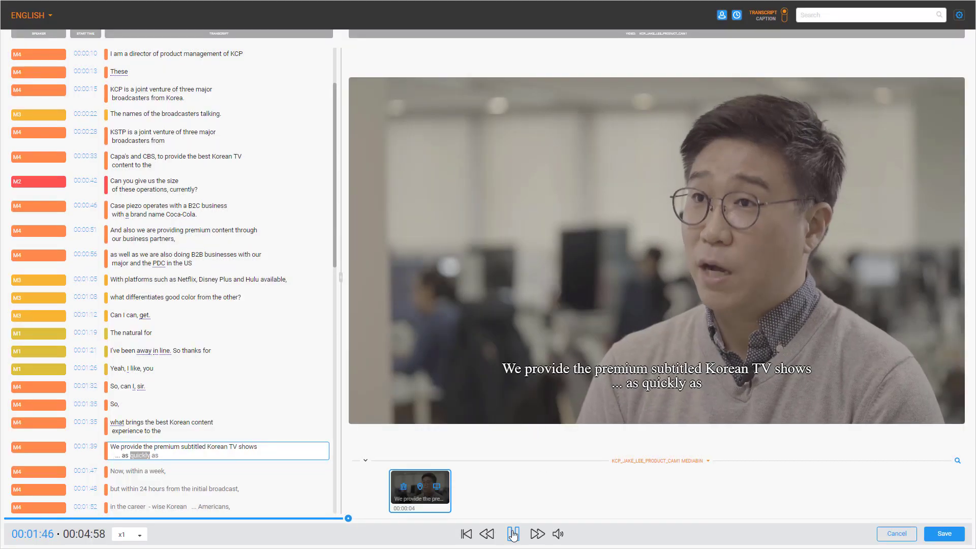
left_click(514, 533)
left_click(37, 447)
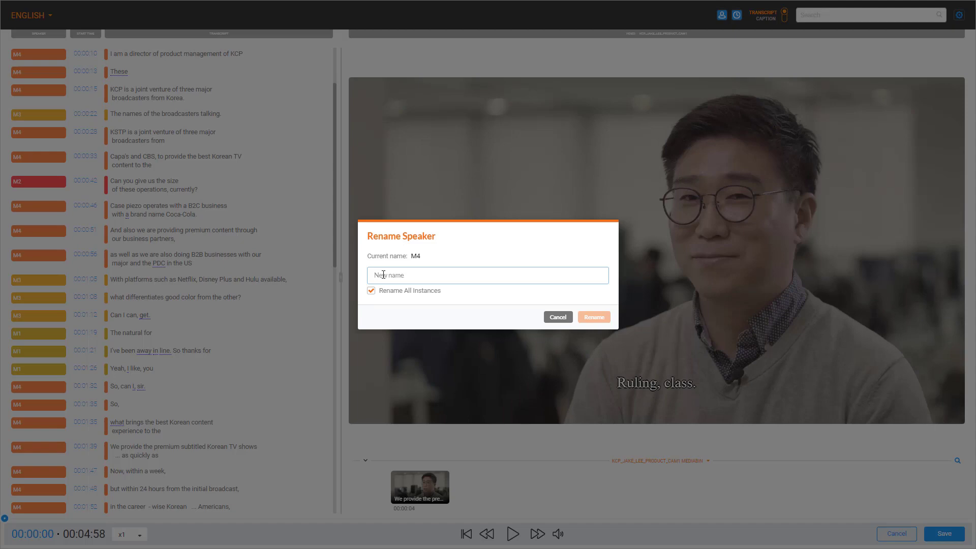
left_click(594, 317)
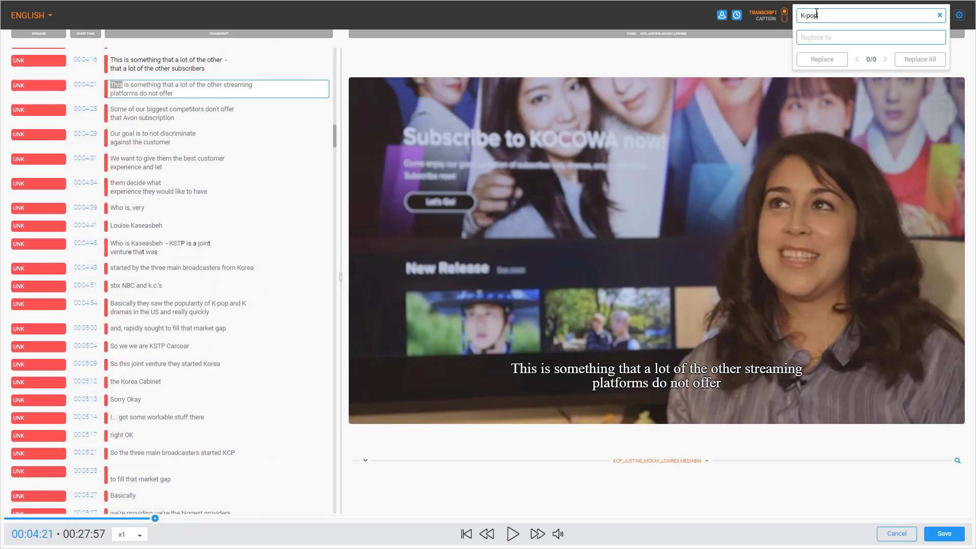
left_click(511, 535)
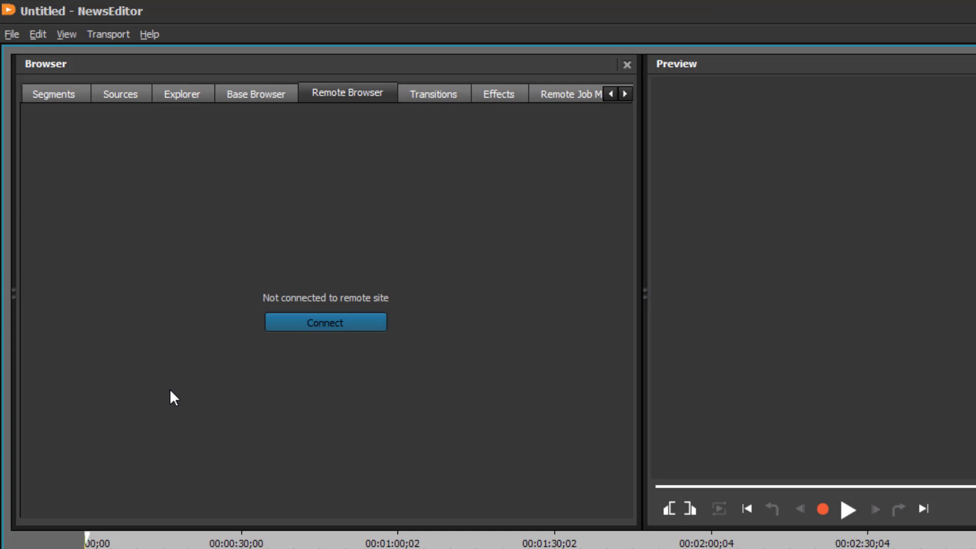
Step: Log in to the remote site, search the remote media, and show the KCP clips Media Bin
left_click(324, 329)
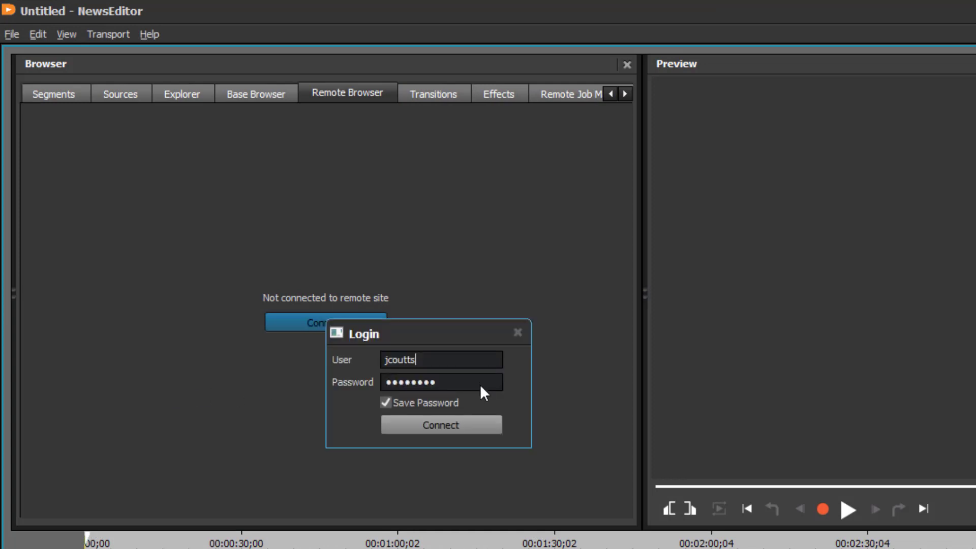
left_click(476, 428)
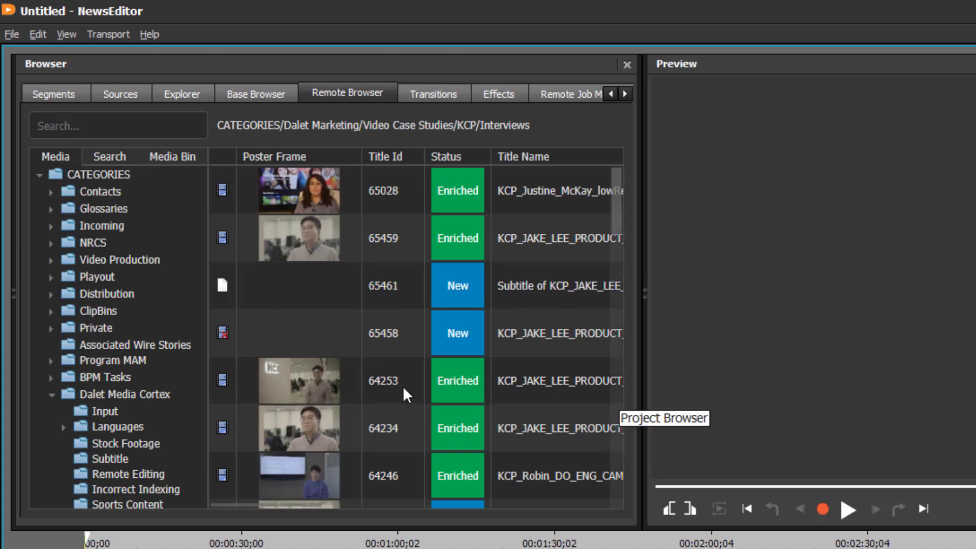
left_click(145, 123)
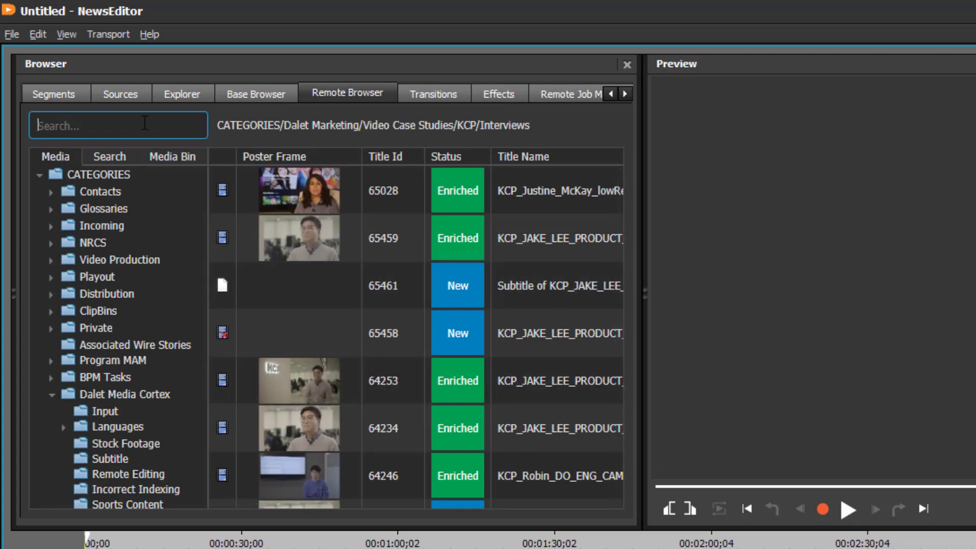
left_click(168, 158)
Step: Put the interview segment on the timeline, append the K-pop segment, and play it in the Trimmer
left_click_drag(259, 181, 10, 209)
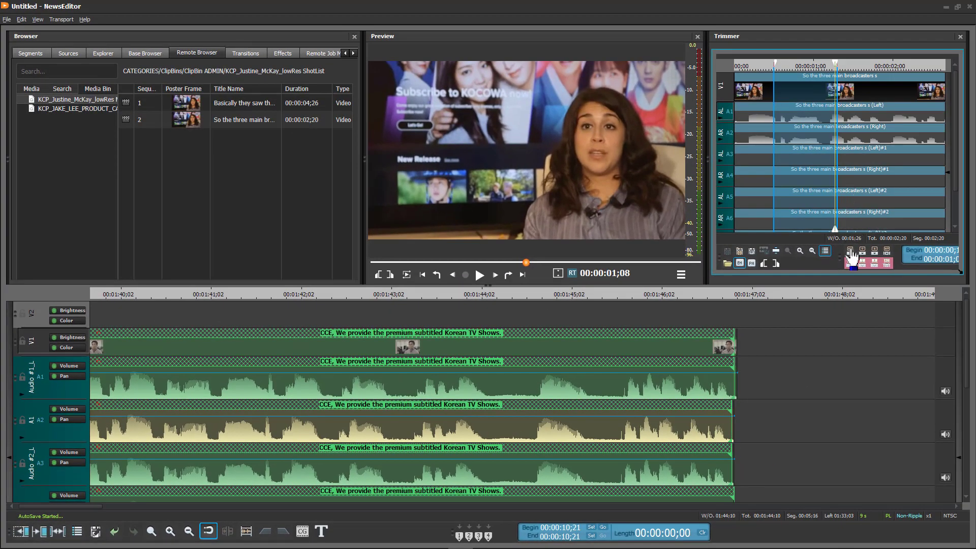
left_click(852, 260)
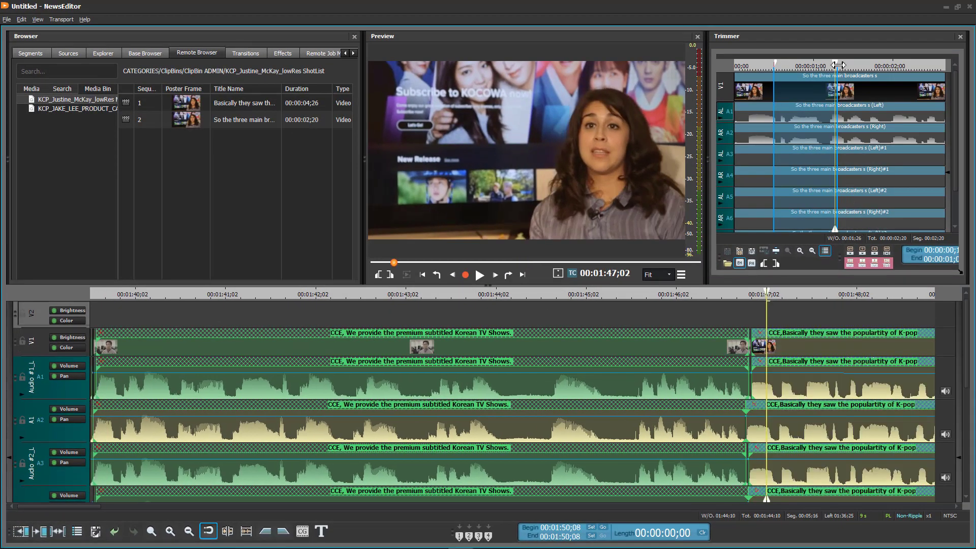
left_click(839, 65)
key("space")
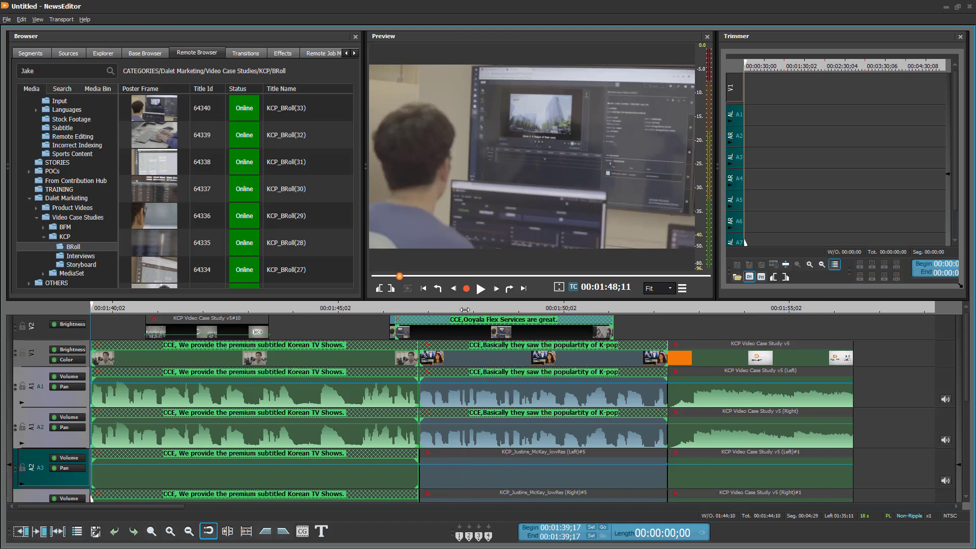
Step: Lay ssm-102518-Business-Idea music from the timeline start and shift the overlay's H Position to 46.10
left_click_drag(465, 309, 465, 310)
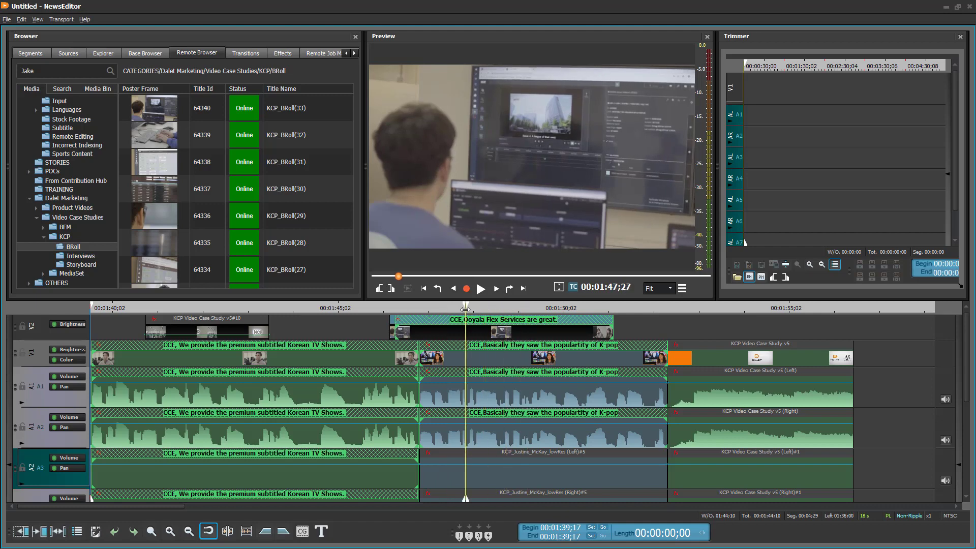
left_click(7, 20)
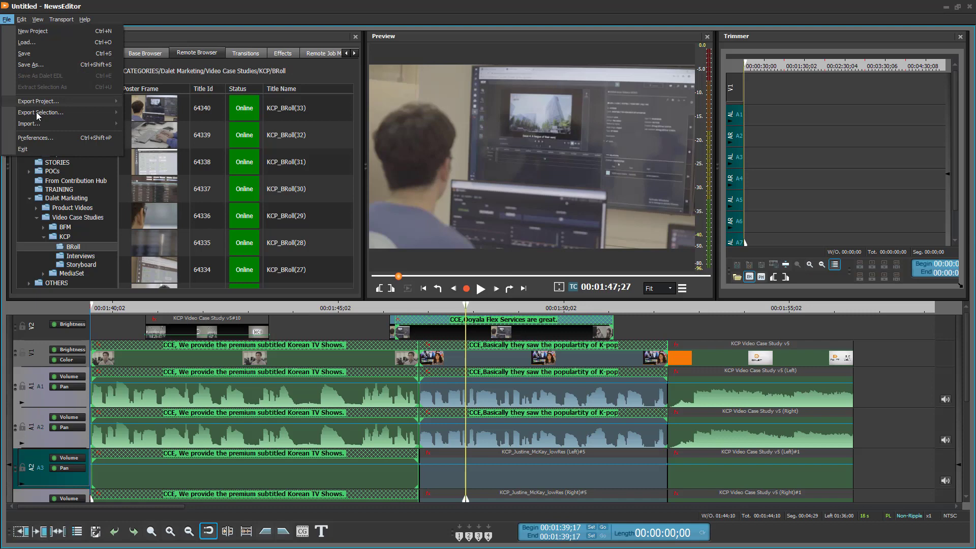
mouse_move(34, 125)
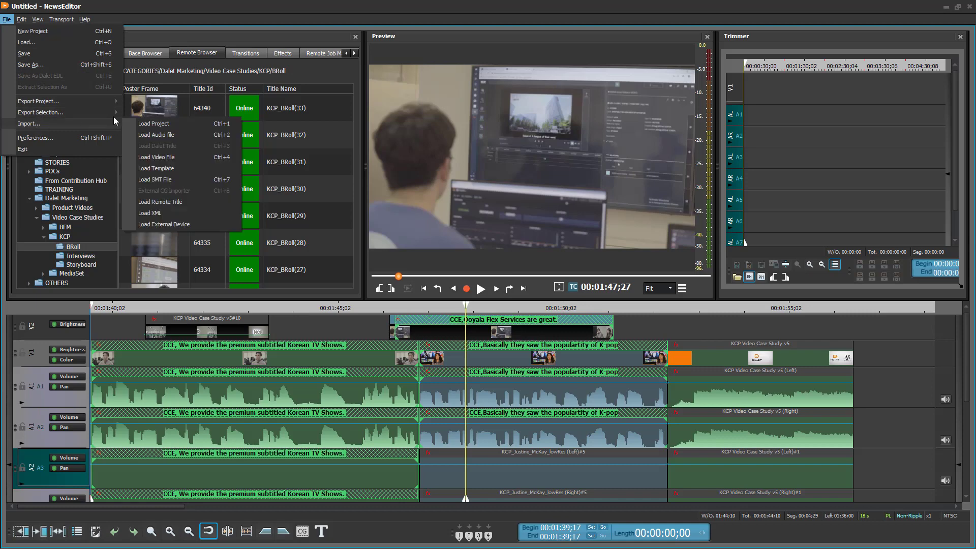
left_click(179, 136)
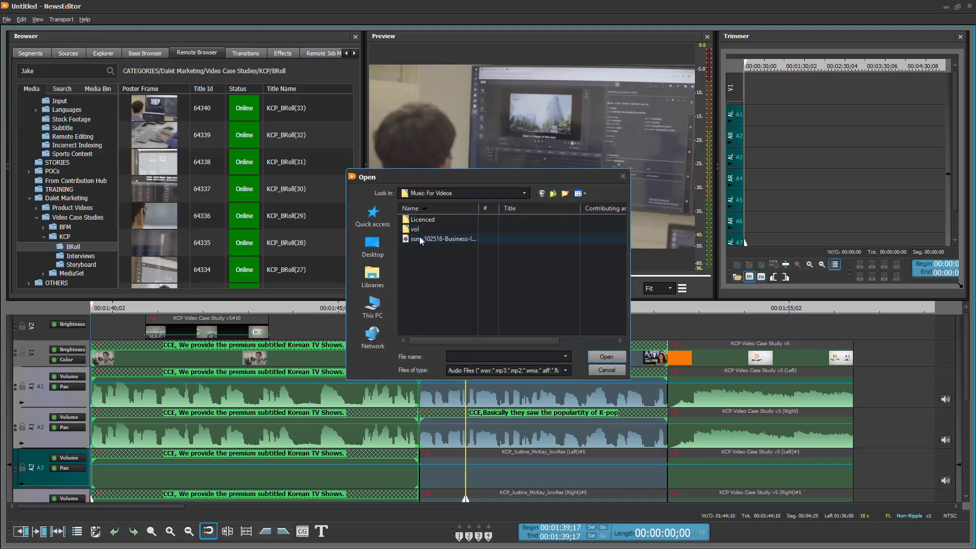
left_click(428, 241)
left_click(607, 356)
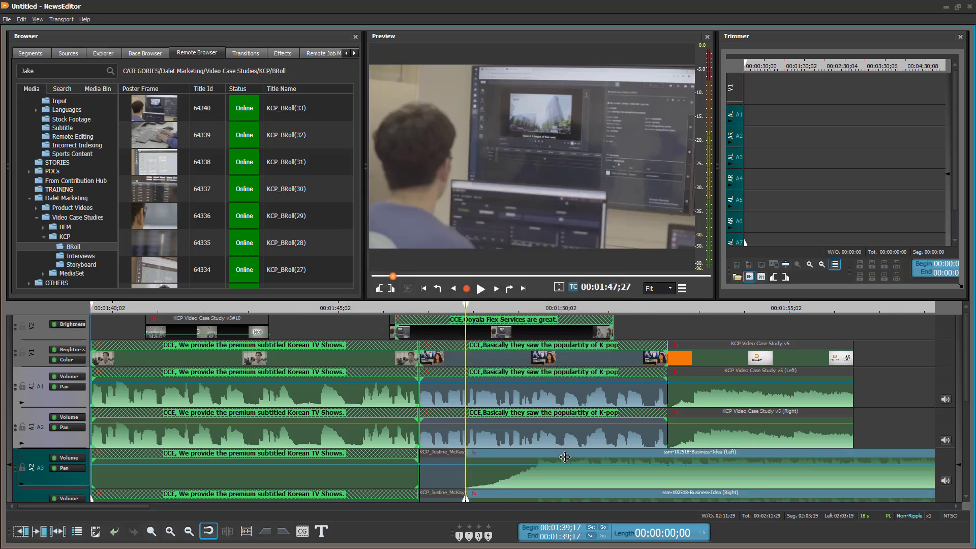
left_click_drag(565, 457, 171, 470)
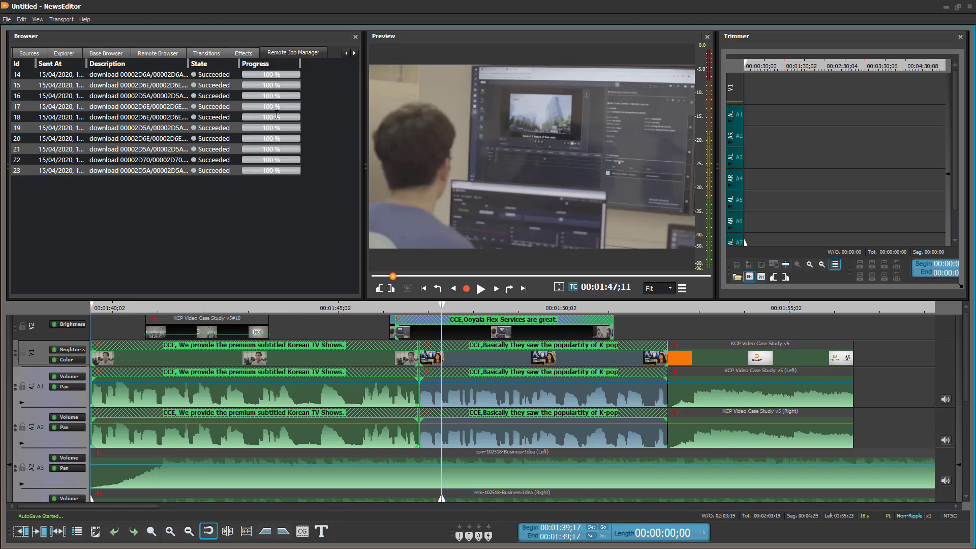
left_click(243, 53)
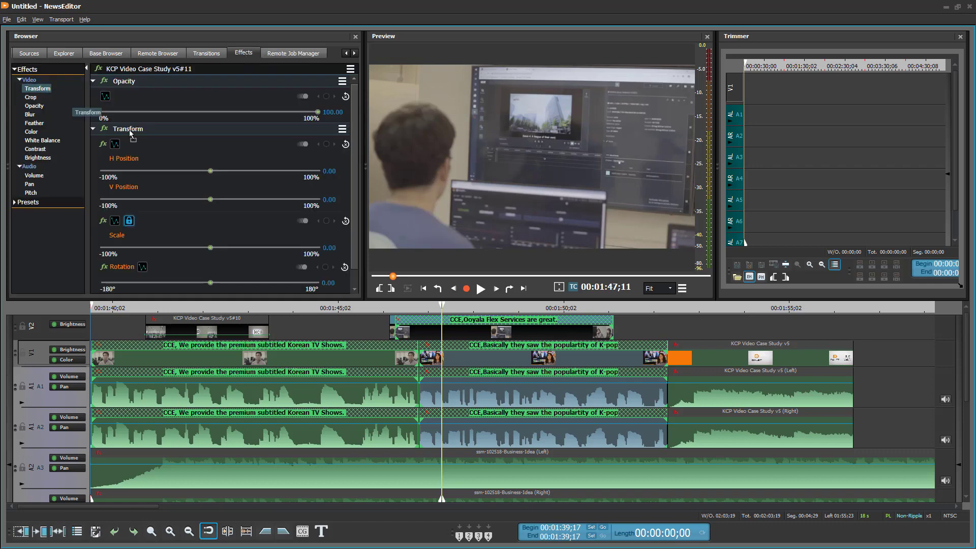
left_click_drag(210, 123, 301, 144)
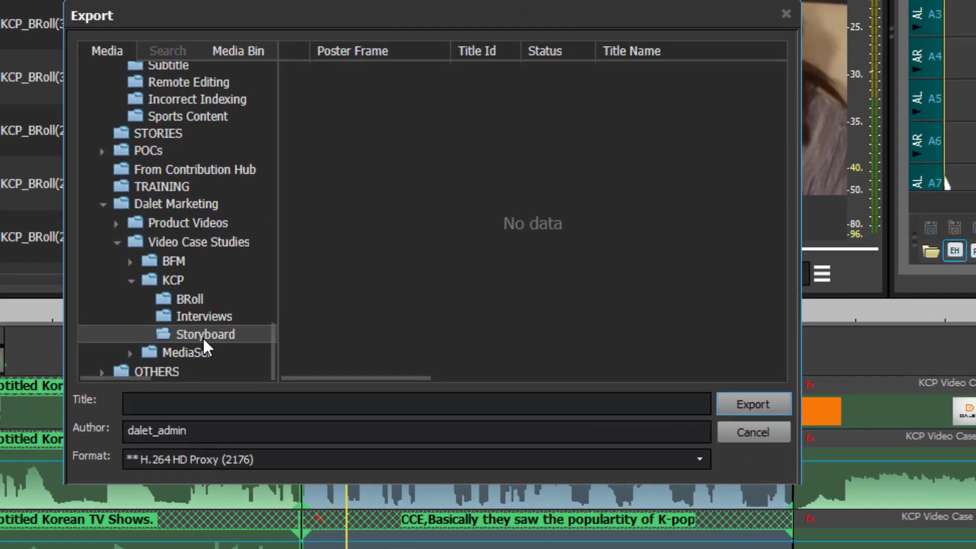
Step: Export the edit as 'KCP Video Case Study' in XDCAM HD422 to the Storyboard folder
left_click(229, 399)
type("KCP Video Case Study")
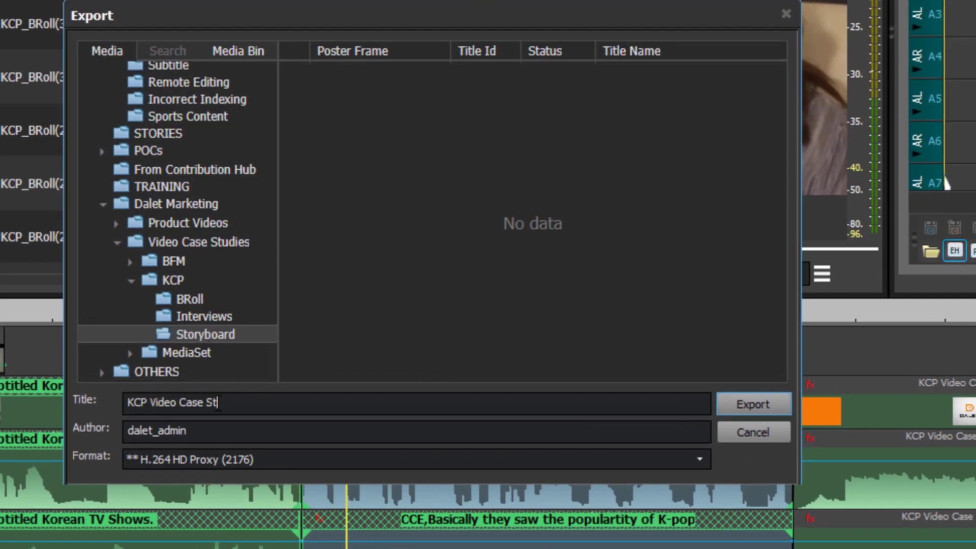
left_click(677, 459)
left_click(668, 473)
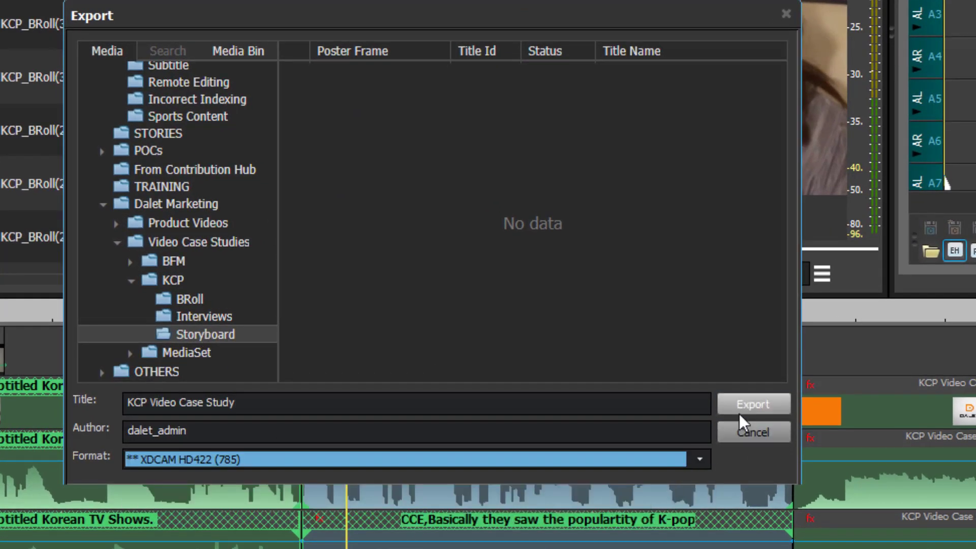
left_click(739, 413)
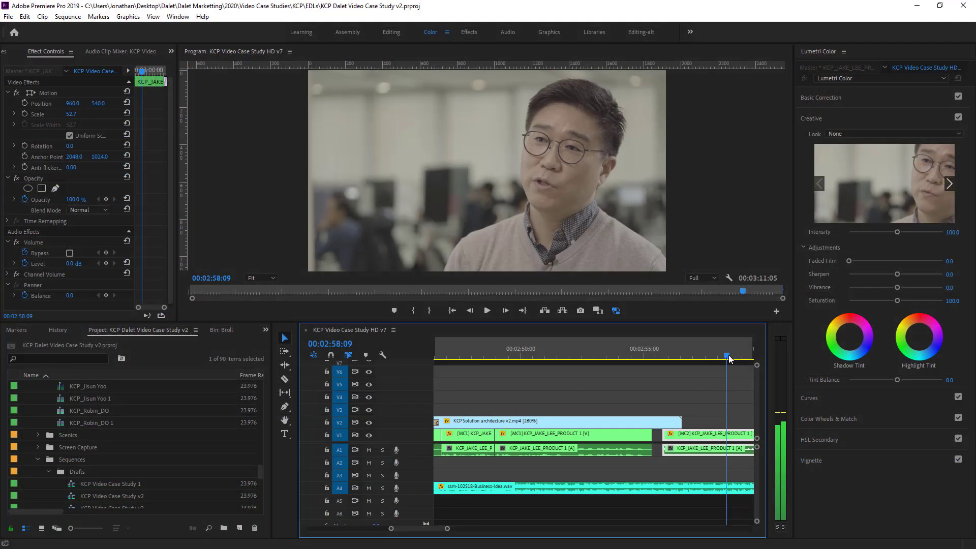
left_click_drag(728, 359, 742, 359)
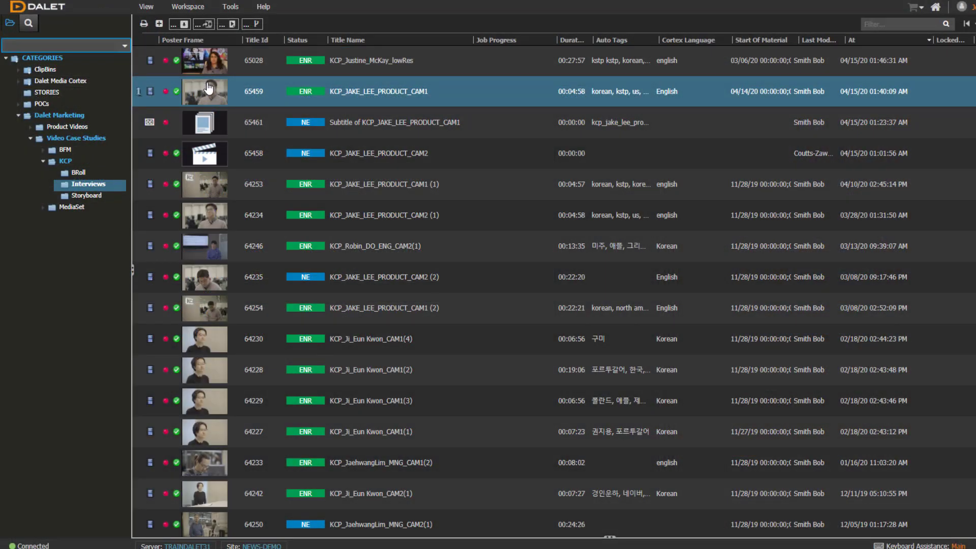
right_click(210, 90)
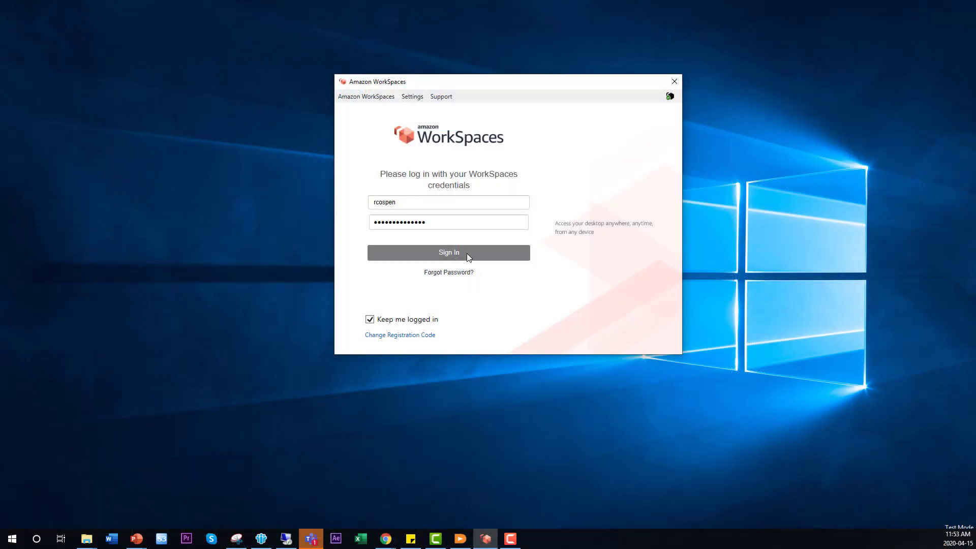
Step: Sign in to Amazon WorkSpaces and write the 'Korean Content is on the rise in the Americas' story text
left_click(466, 253)
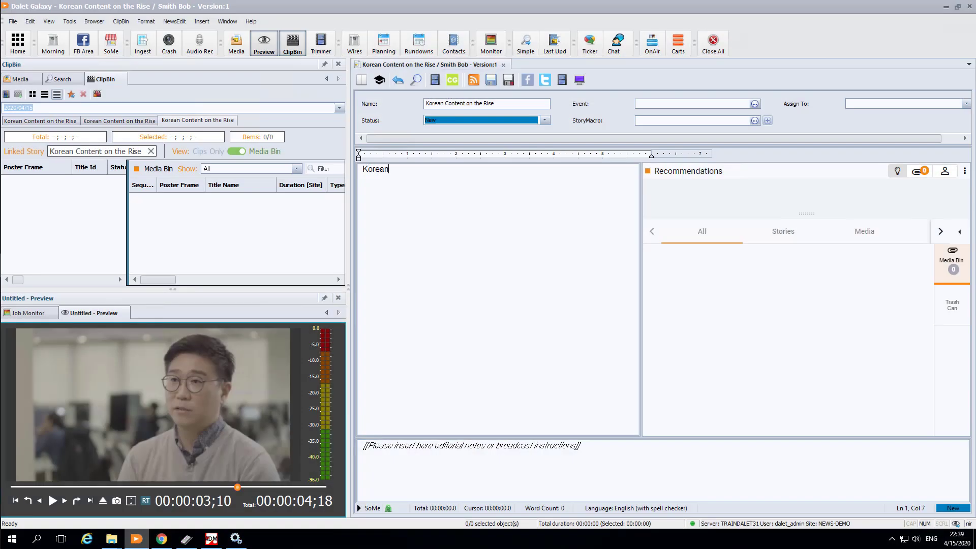
type("t is on the rise in the Americas")
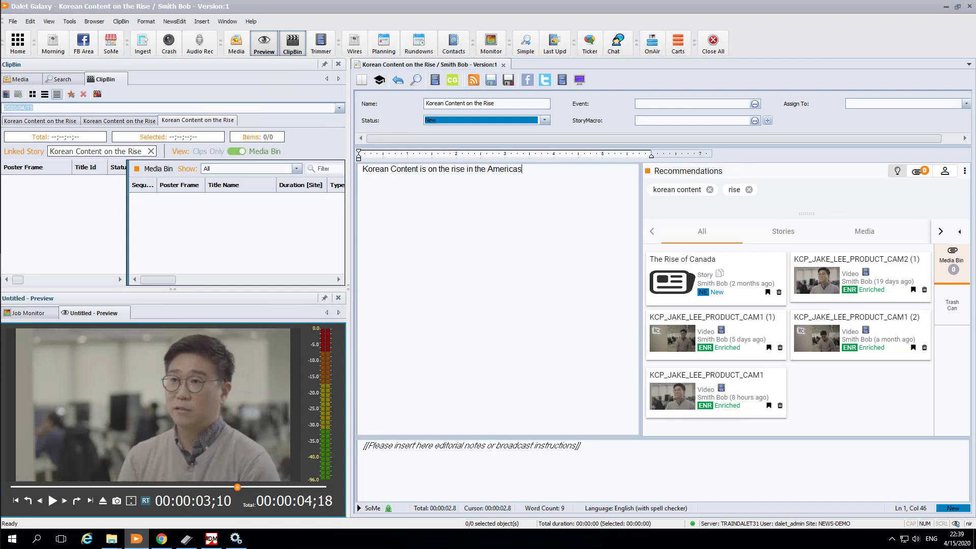
type(". Even President Tru")
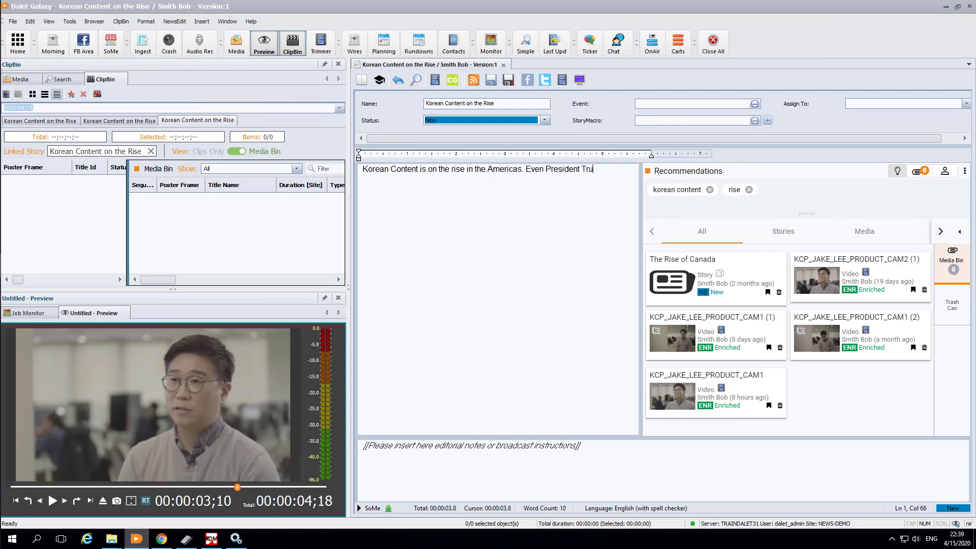
type("mp watched the movie ")
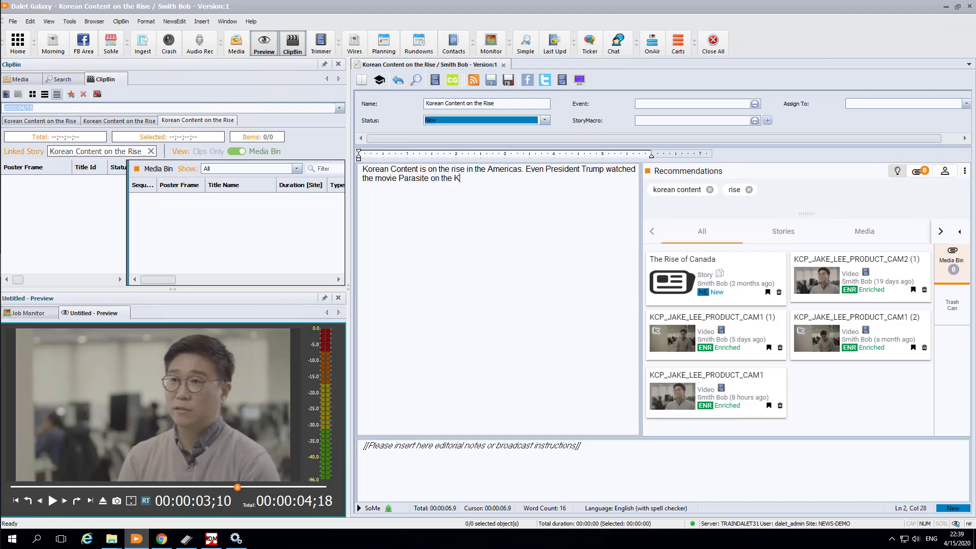
type("Parasite on the KOCOWA streaming platform.")
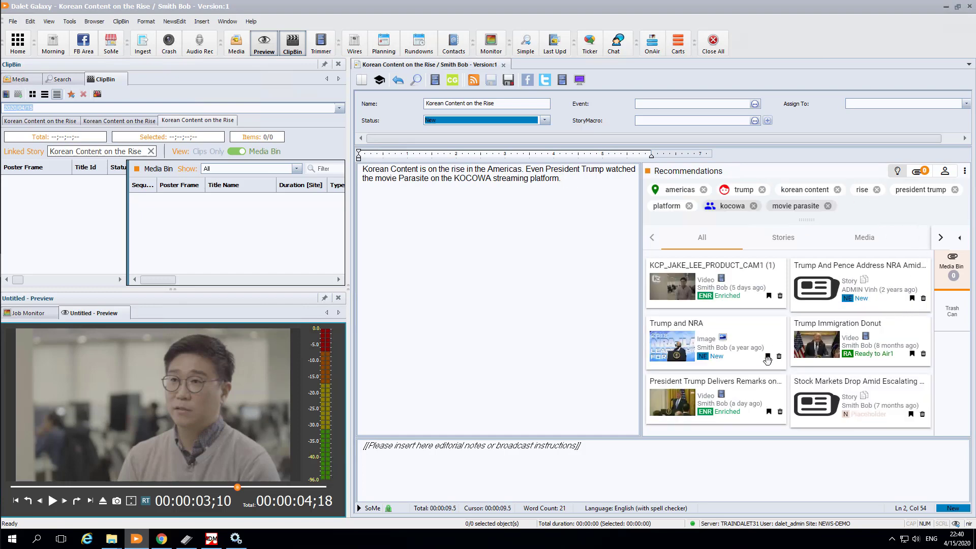
left_click(768, 296)
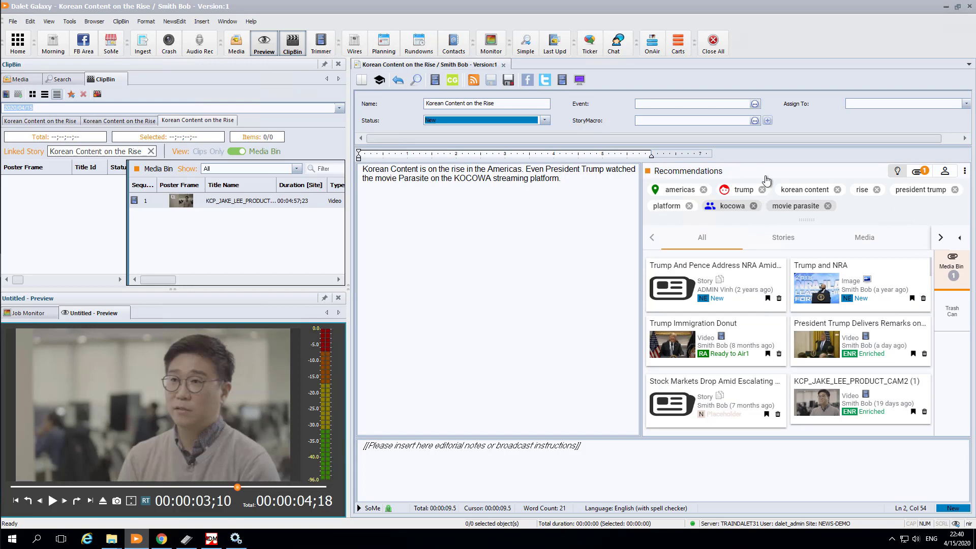
left_click(944, 172)
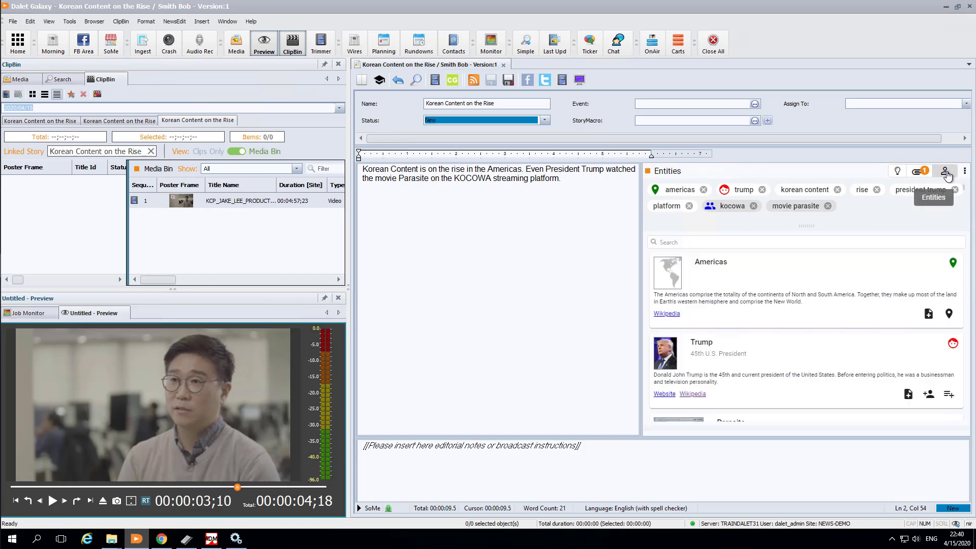
scroll(811, 302, "down", 3)
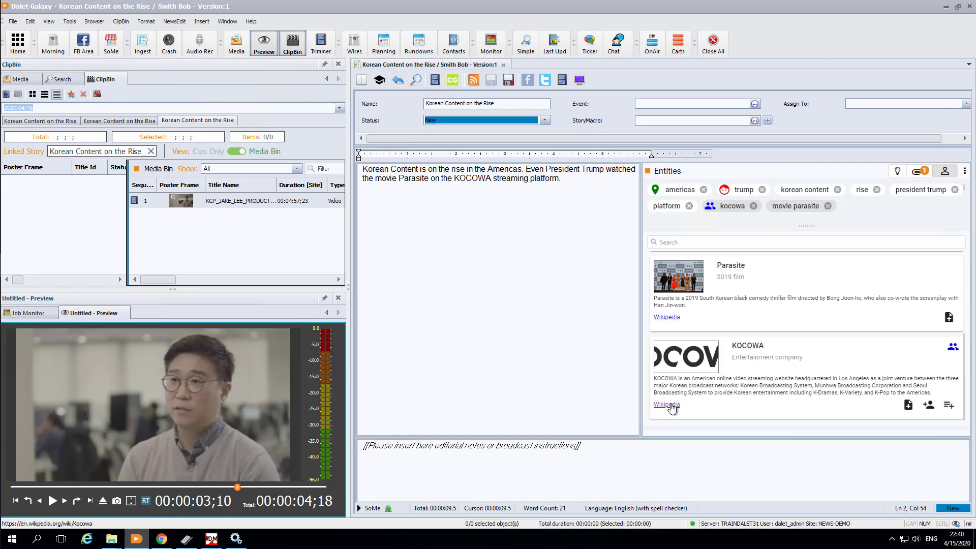
left_click(666, 404)
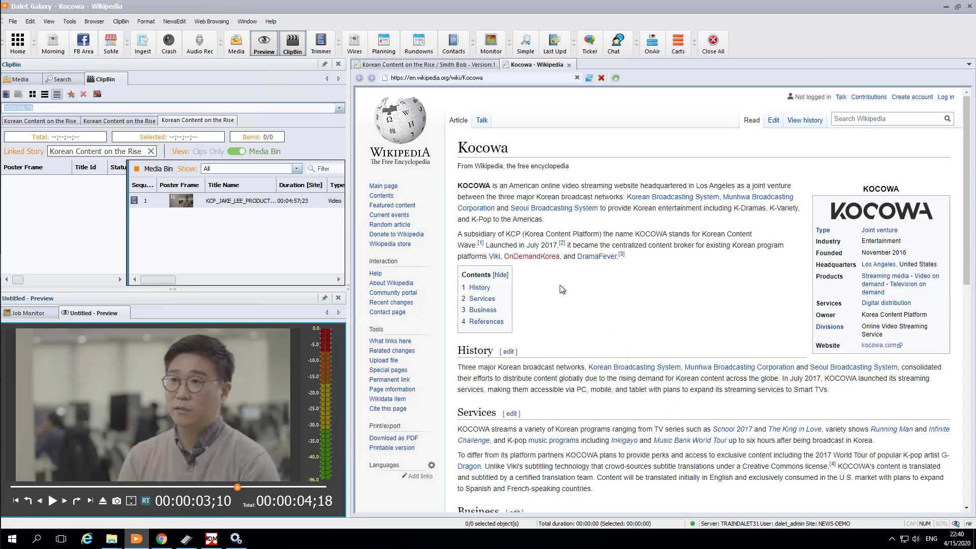
Step: Open KCP Video Case Study v5 from the Input media folder in the Transcription Editor
left_click(17, 80)
left_click(22, 148)
right_click(146, 131)
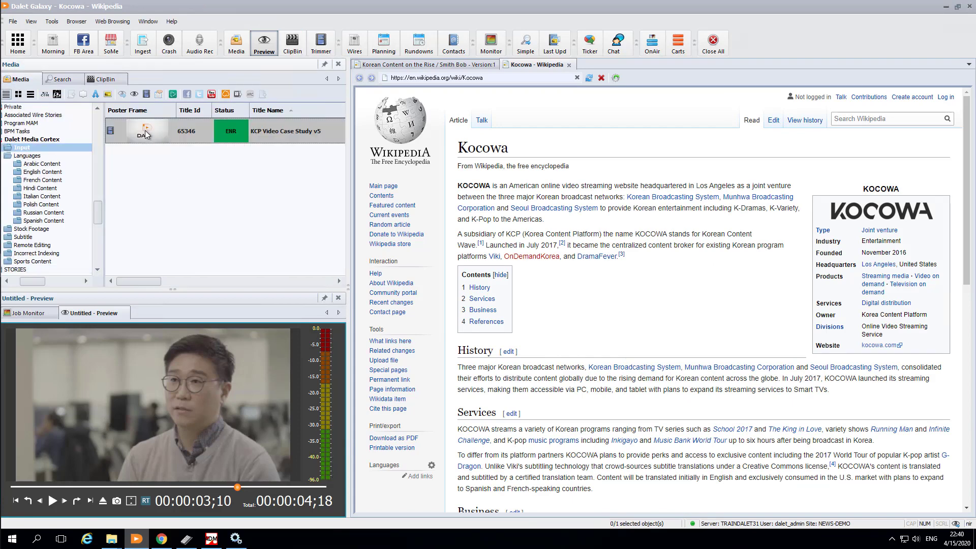
mouse_move(174, 163)
left_click(307, 244)
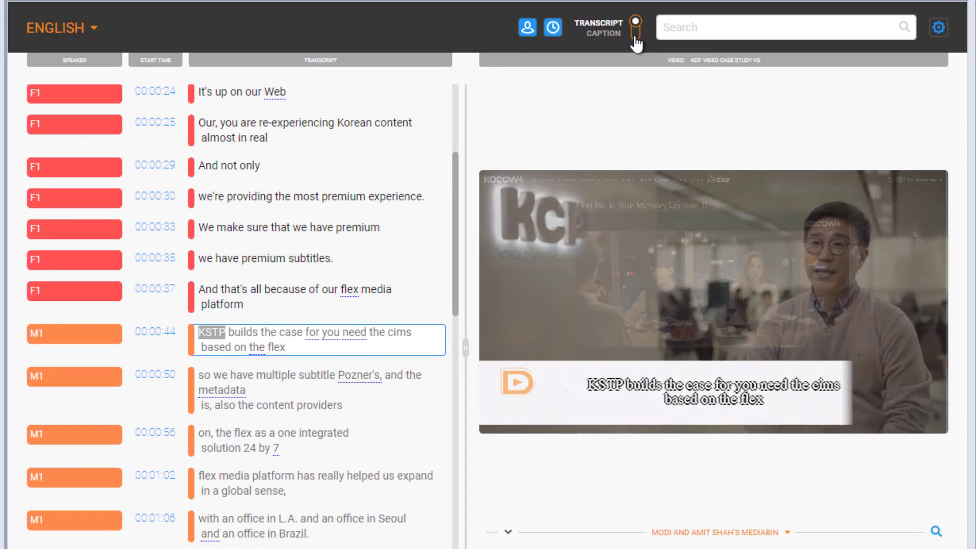
Step: Switch to caption view and replace every 'KSTP' with 'KCP' using Replace All
left_click(635, 45)
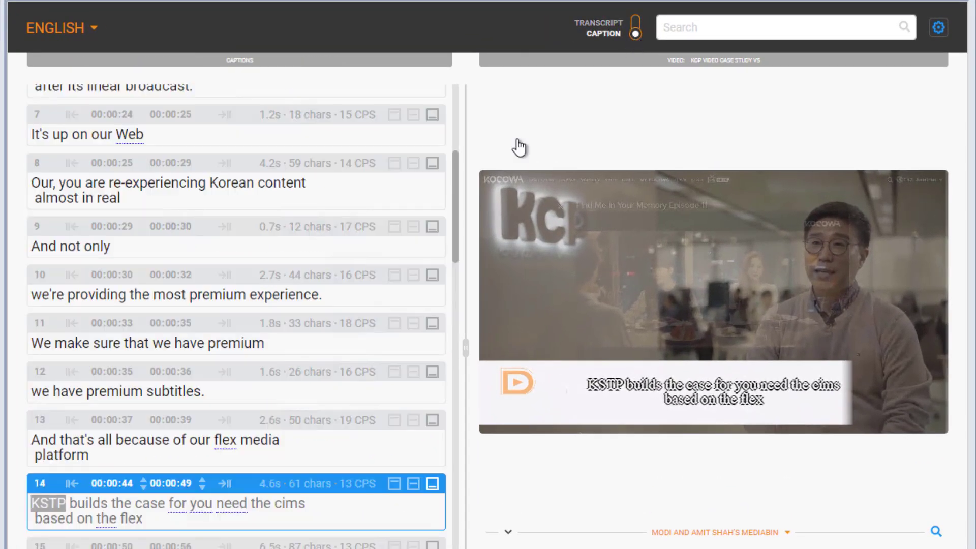
scroll(79, 422, "down", 1)
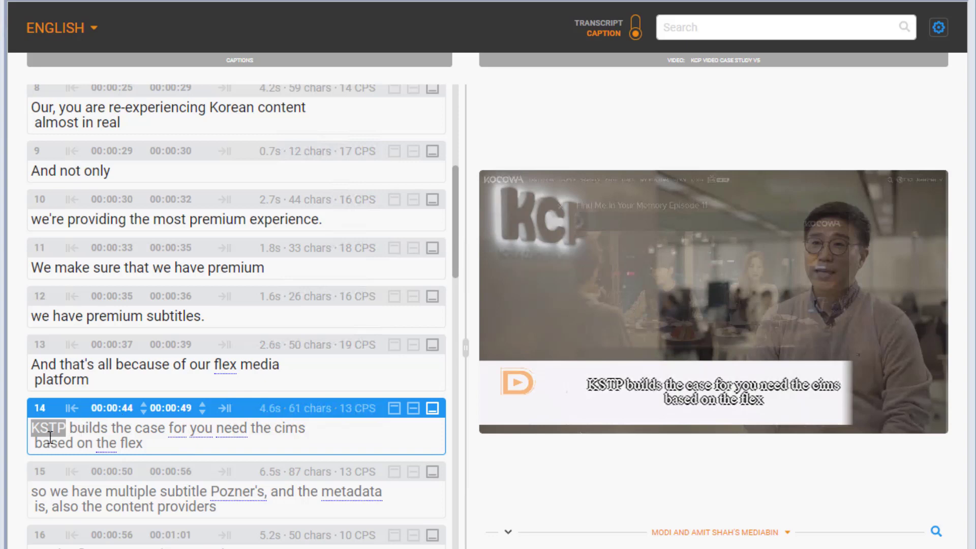
left_click(735, 31)
type("KSTP")
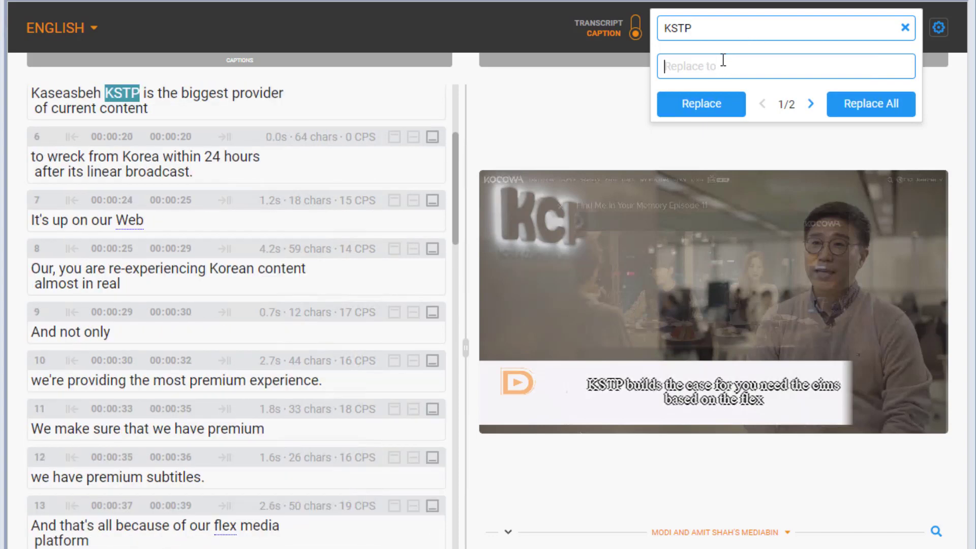
type("KCP")
left_click(885, 107)
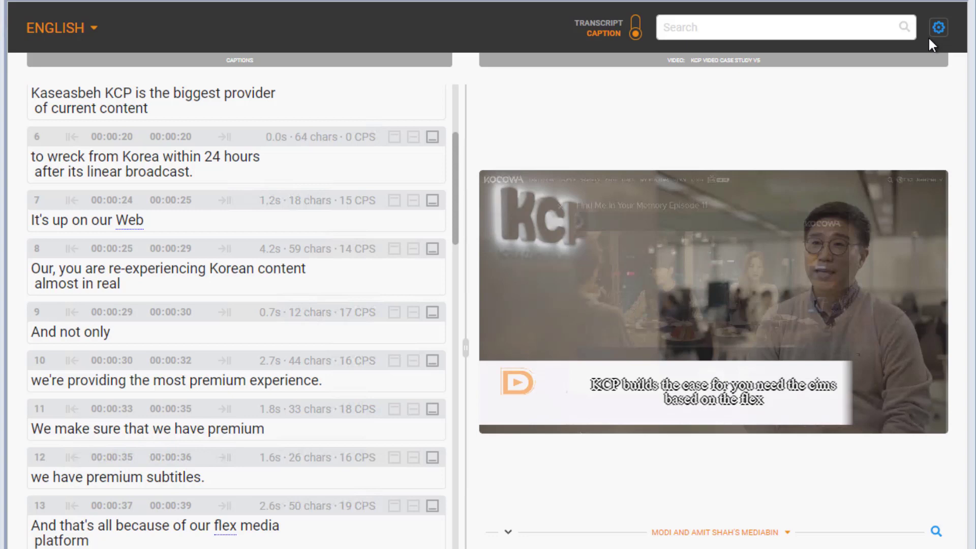
Step: In Captions Preferences, set the caption background to black and the text size to Large
left_click(938, 27)
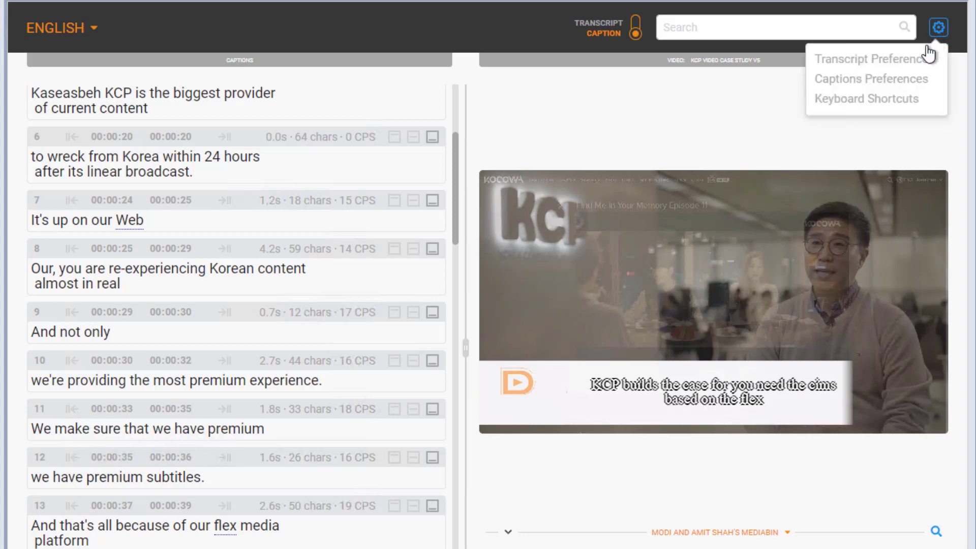
left_click(910, 91)
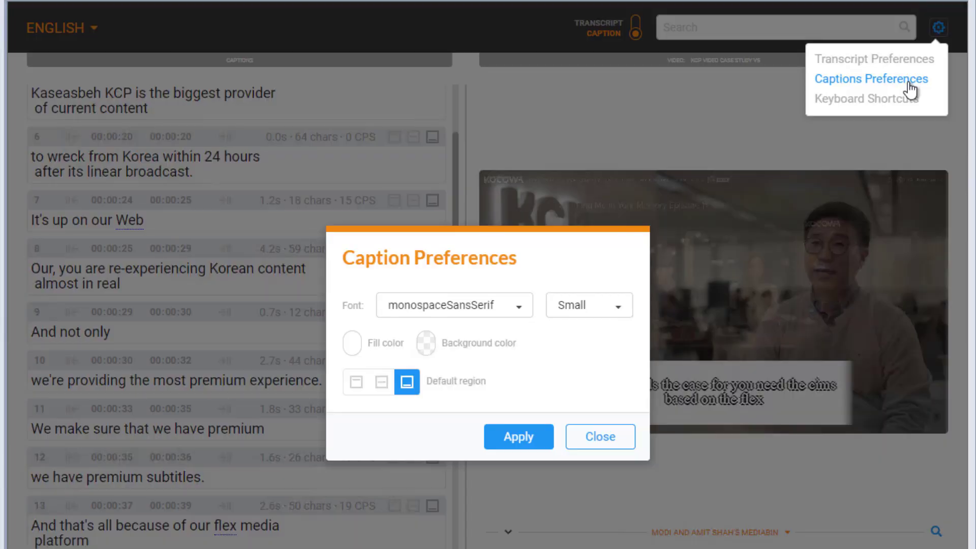
left_click(425, 343)
left_click(457, 372)
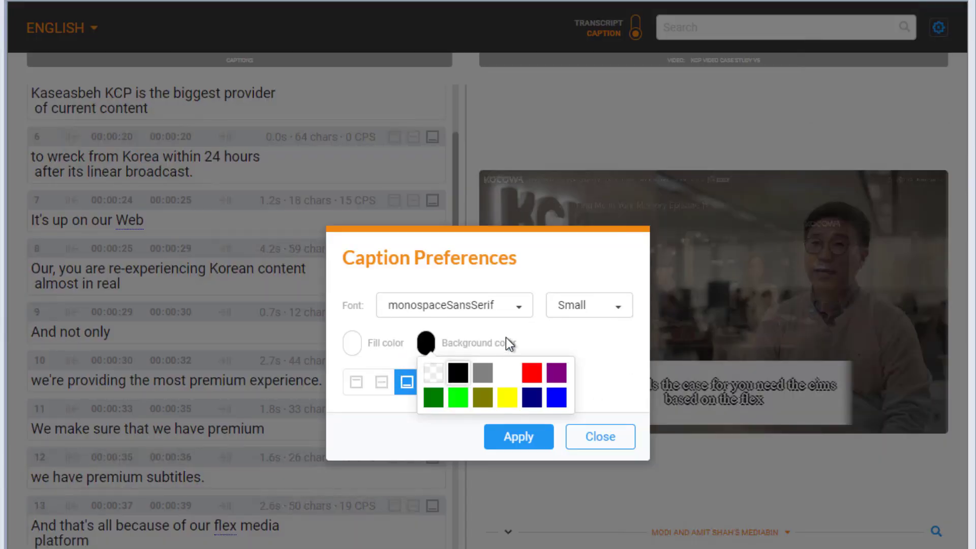
left_click(572, 311)
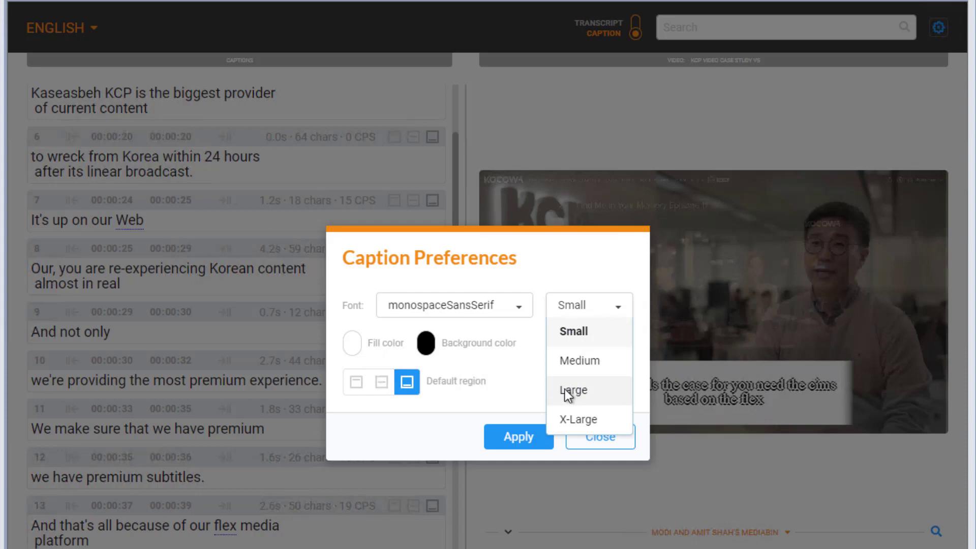
left_click(572, 386)
Step: Make mid-screen the default caption position, apply it, and move caption 14 to the top
left_click(385, 387)
left_click(521, 438)
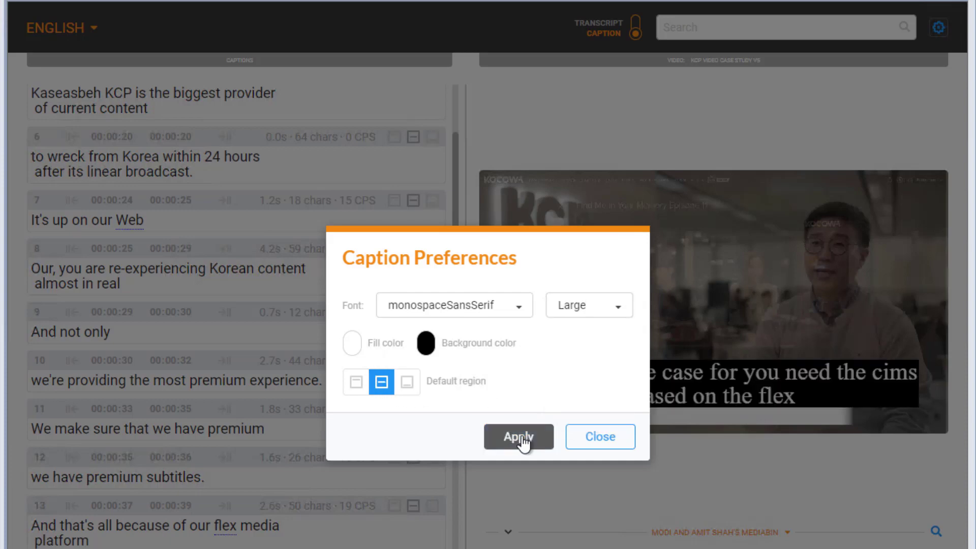
left_click(602, 440)
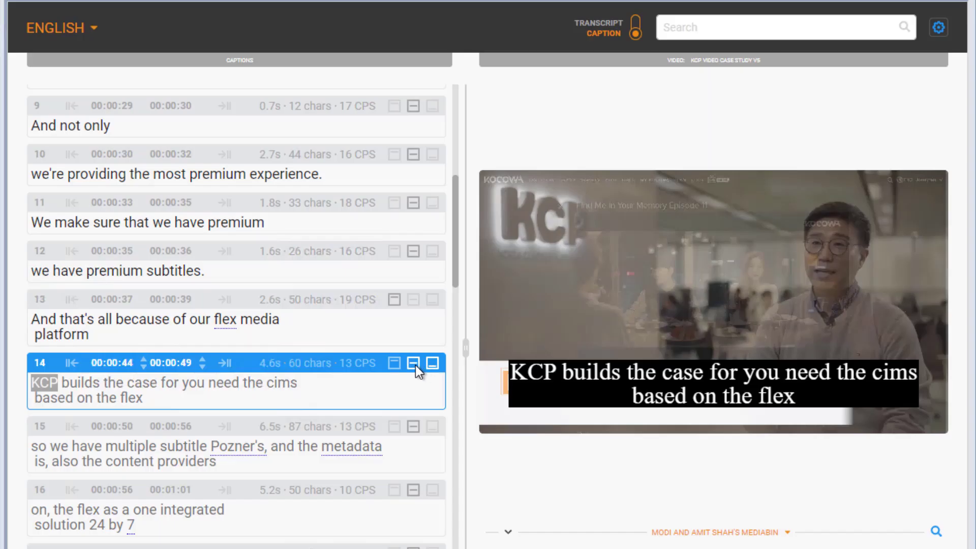
left_click(414, 363)
left_click(394, 365)
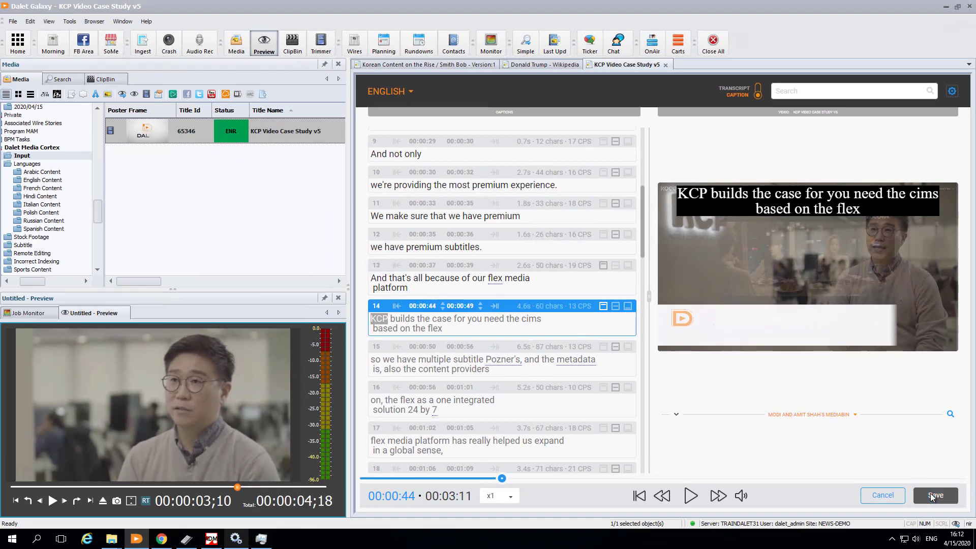
Step: Save the caption edits, then send KCP Video Case Study v5 to StoreFront from its Status menu
left_click(934, 495)
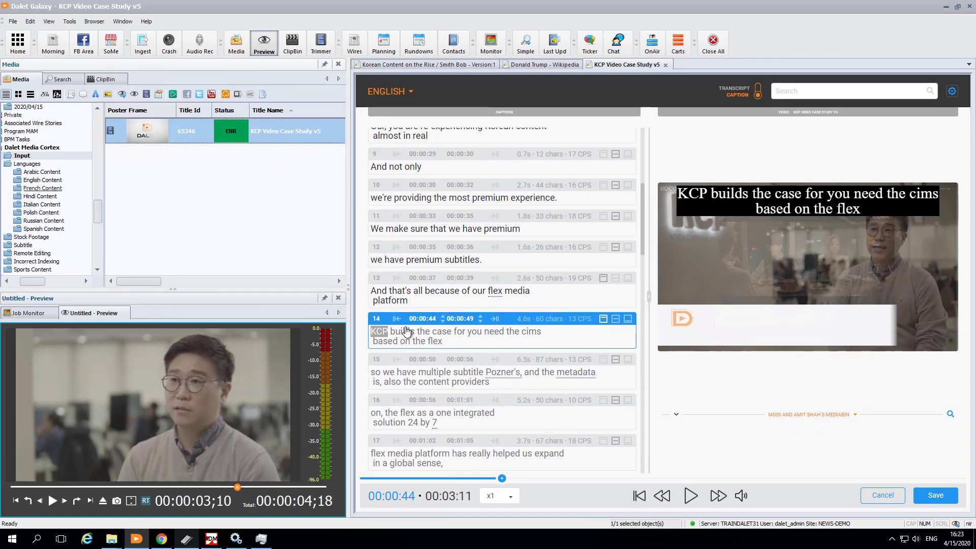
left_click(147, 133)
right_click(206, 109)
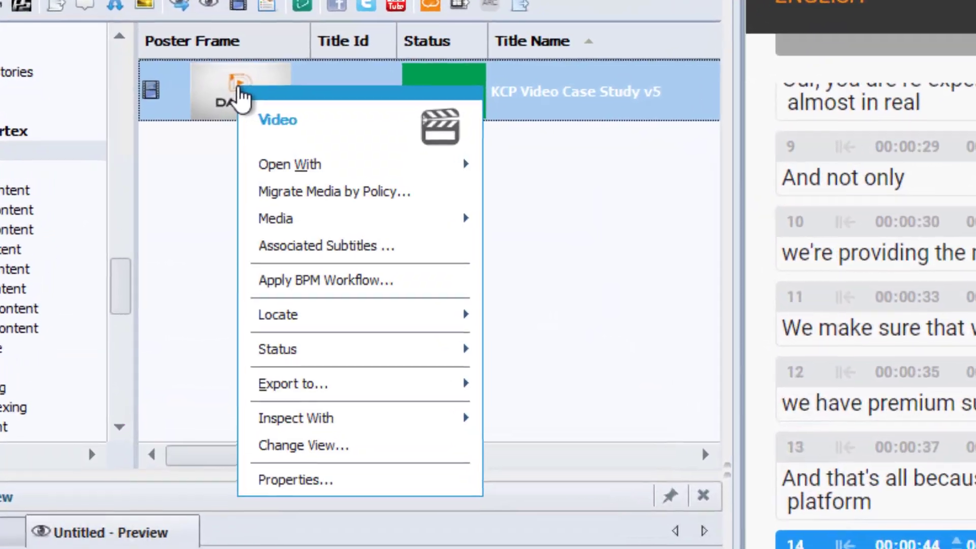
mouse_move(362, 306)
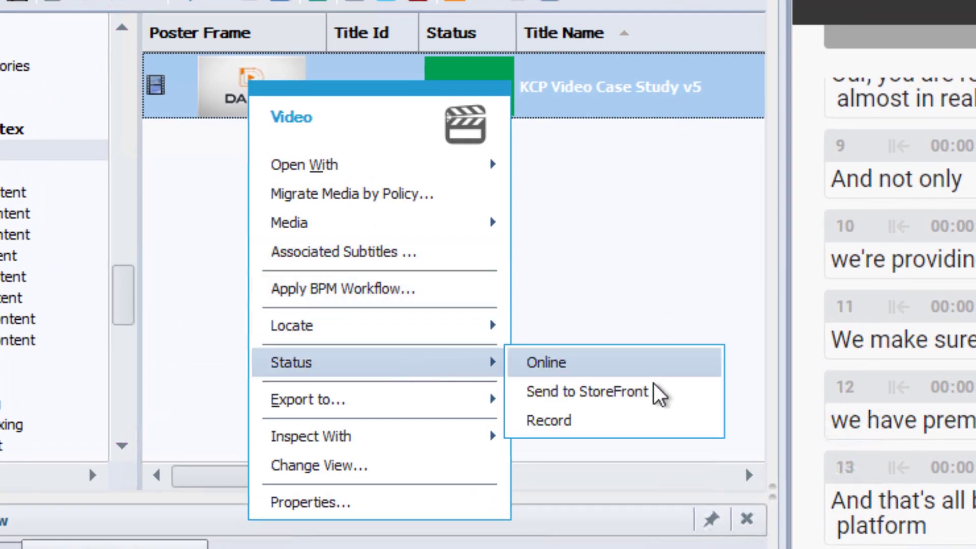
left_click(660, 401)
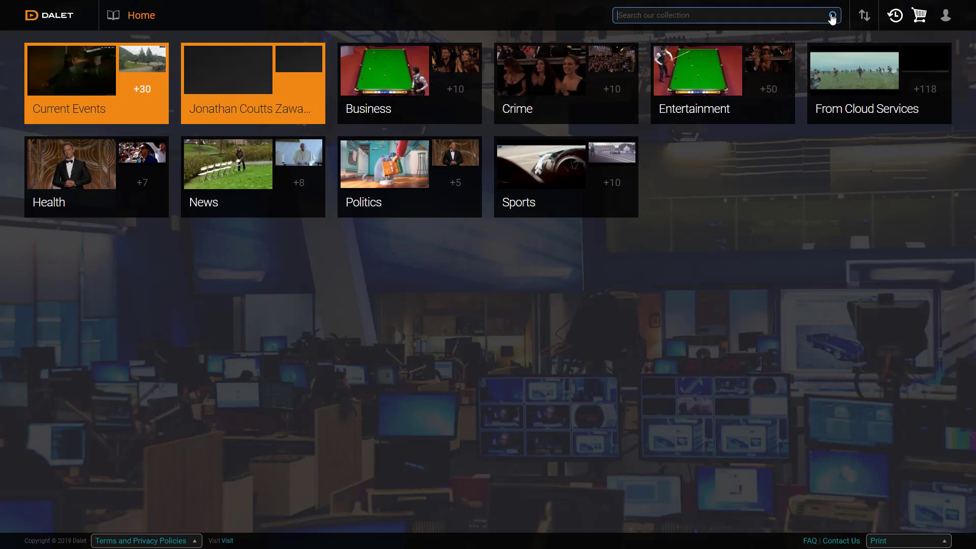
Step: Search 'kcp', mark a clip of KCP Video Case Study, and add it to the cart as KCP Clip
type("kcp")
key("Return")
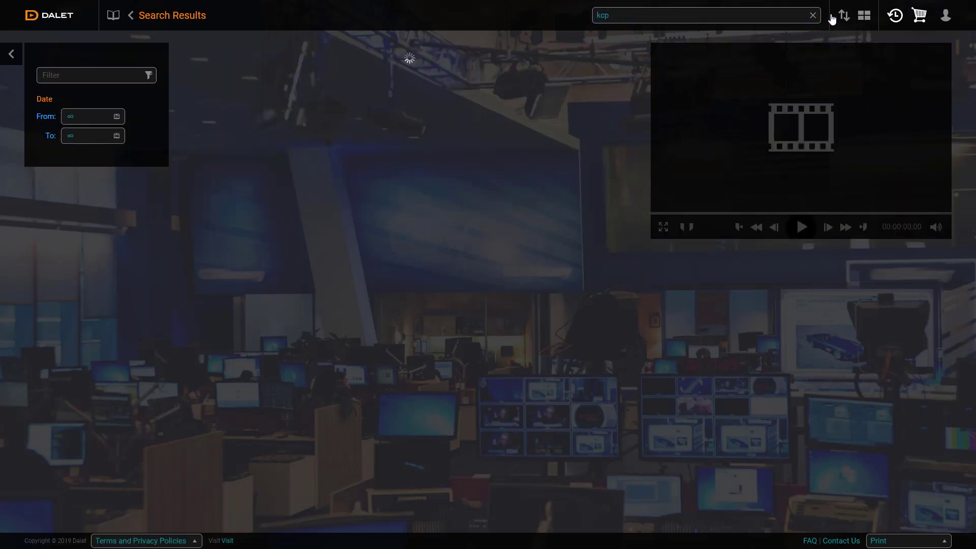
left_click(227, 64)
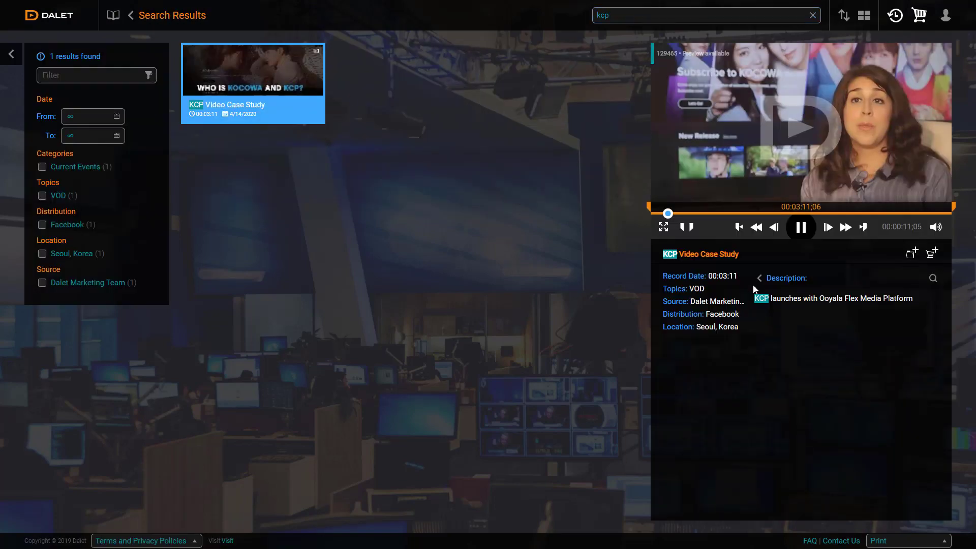
left_click(692, 228)
left_click(801, 226)
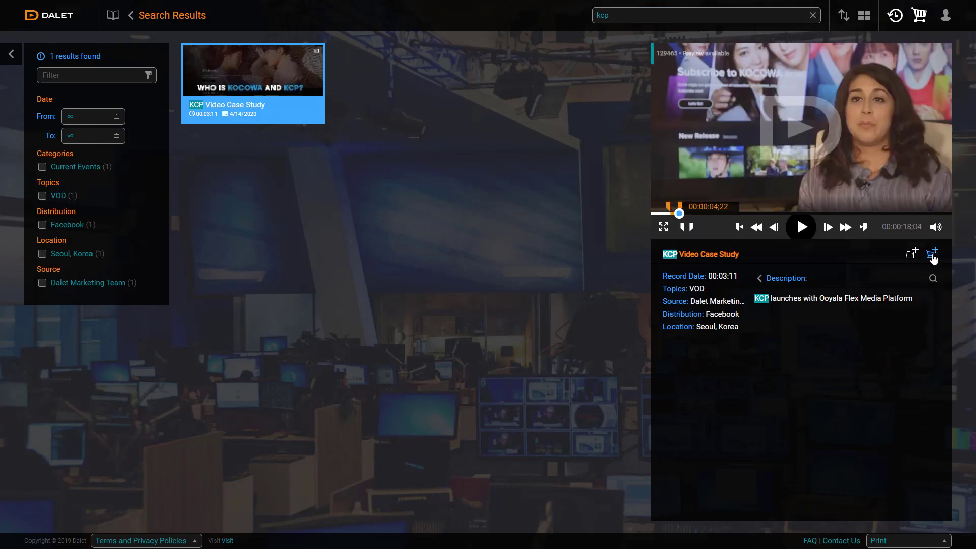
left_click(932, 253)
left_click(640, 307)
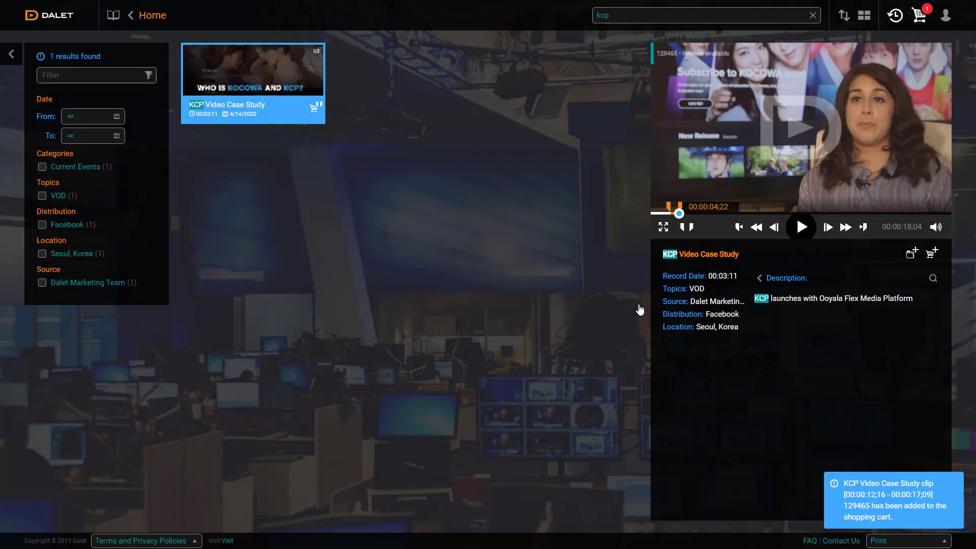
Step: Check out the cart with 29.97 MP4 720p delivery
left_click(915, 16)
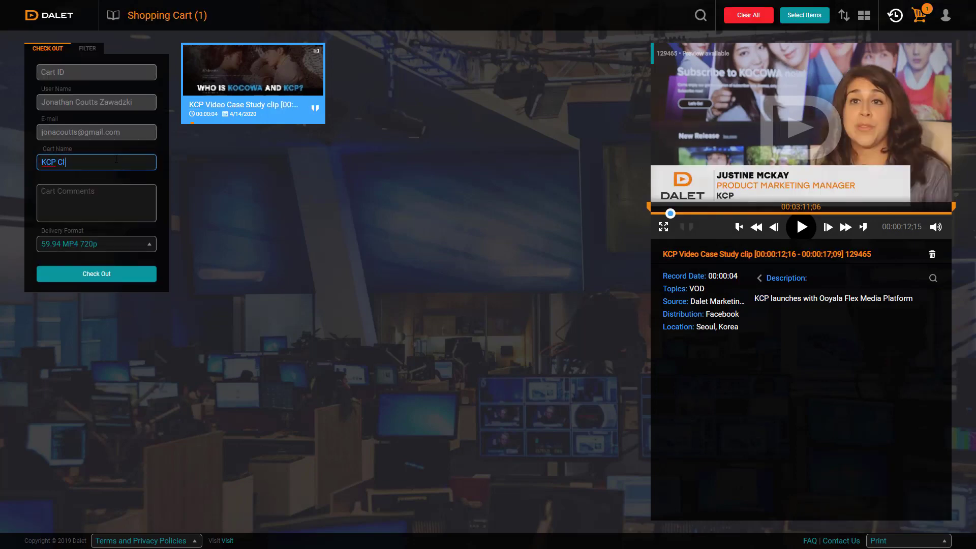
left_click(149, 244)
left_click(101, 192)
left_click(121, 274)
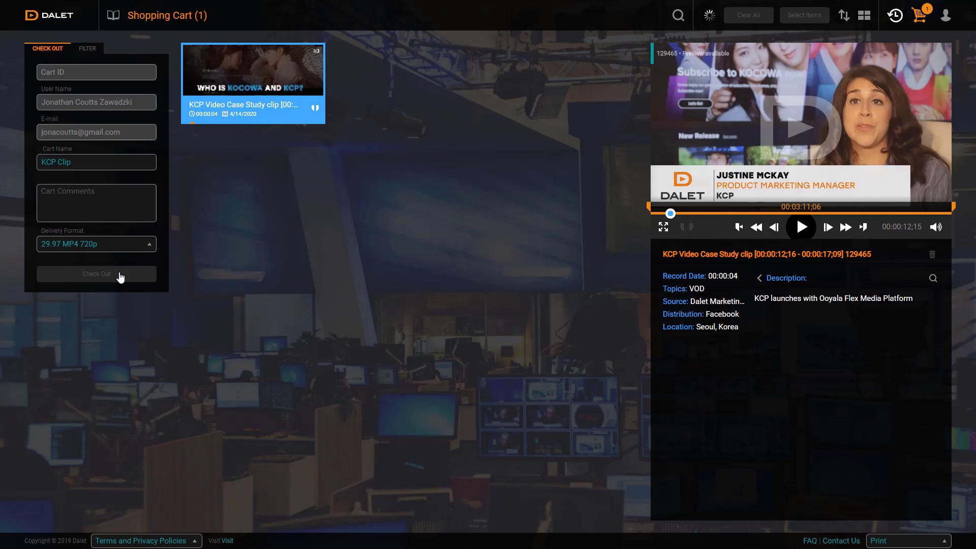